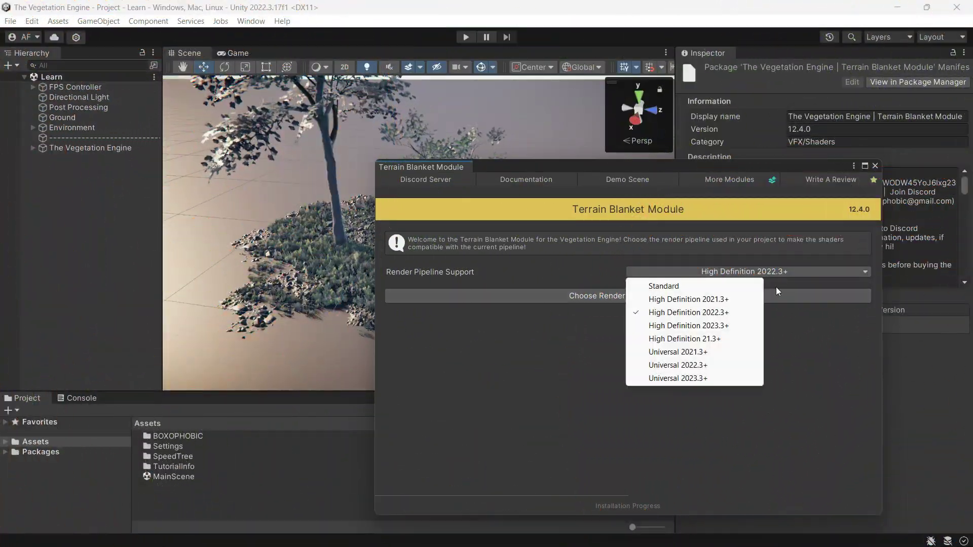
- Install High Definition 2022.3+ pipeline support for the Terrain Blanket and Terrain Shaders modules
{"action": "left_click", "coordinate": [713, 315]}
{"action": "left_click", "coordinate": [626, 297]}
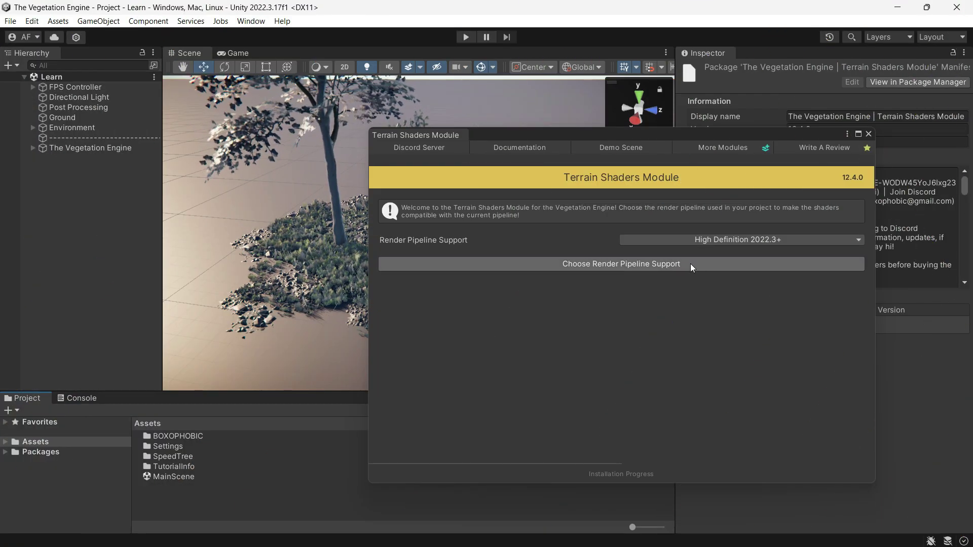
{"action": "left_click", "coordinate": [689, 264]}
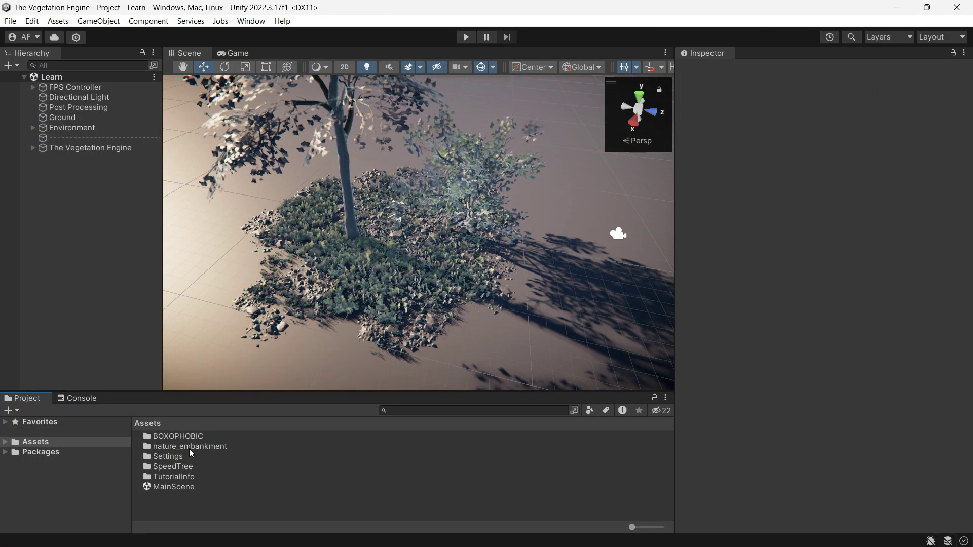
- Browse Assets through BOXOPHOBIC and The Vegetation Engine Modules into the Terrain Blanket Demo folder
{"action": "double_click", "coordinate": [181, 437]}
{"action": "left_click", "coordinate": [229, 446]}
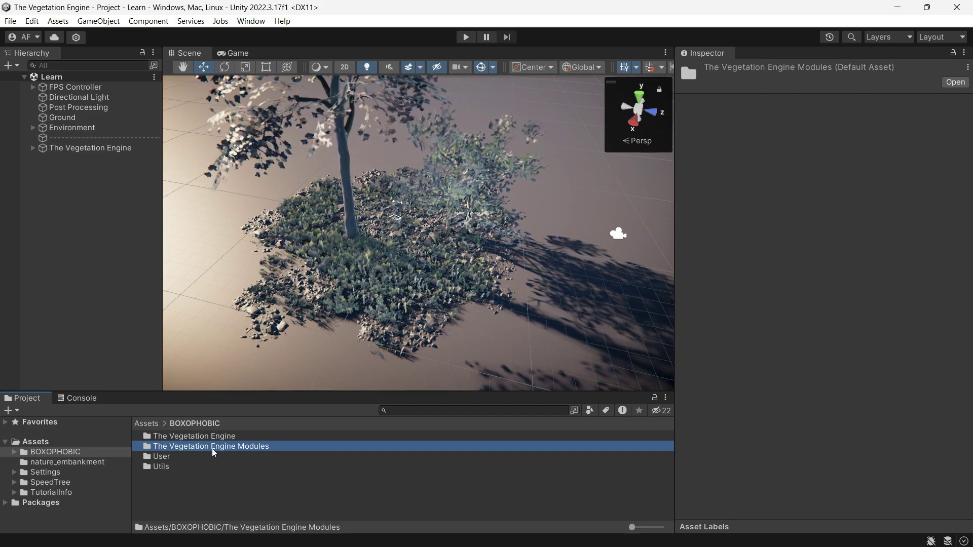
{"action": "double_click", "coordinate": [223, 447]}
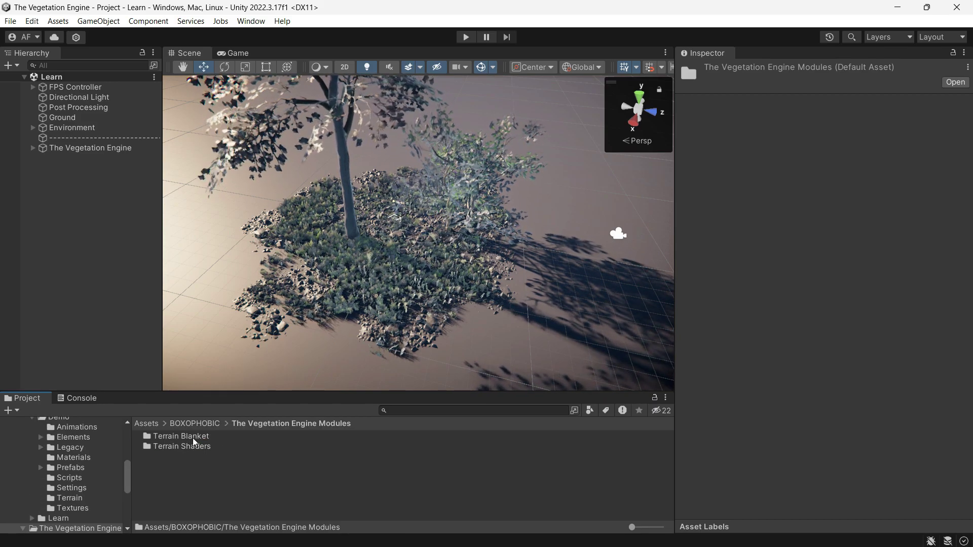
{"action": "left_click", "coordinate": [230, 436]}
{"action": "double_click", "coordinate": [230, 437]}
{"action": "double_click", "coordinate": [164, 447]}
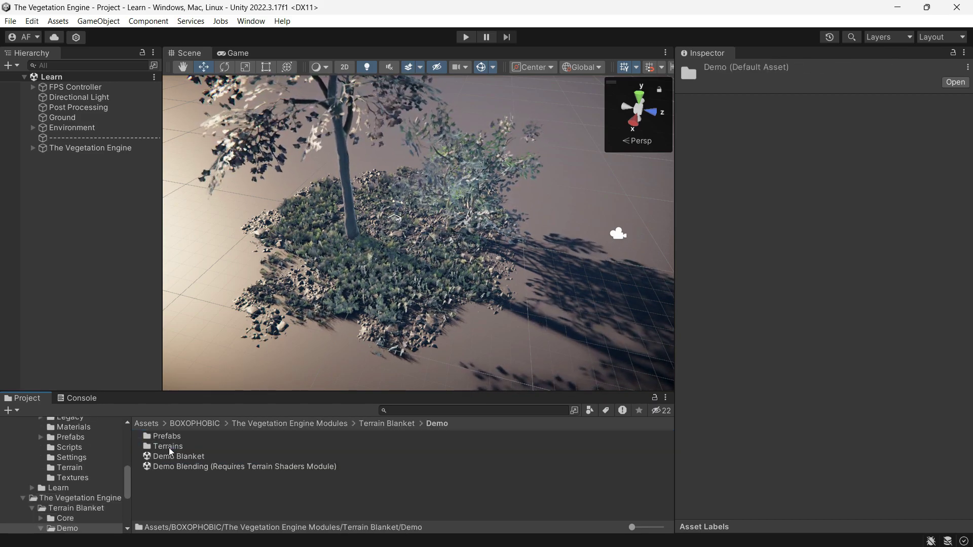
- Open Demo Blanket, slide Blanket Rocks along X to 3.53 over the terrain, then select Blanket Grass
{"action": "double_click", "coordinate": [184, 457]}
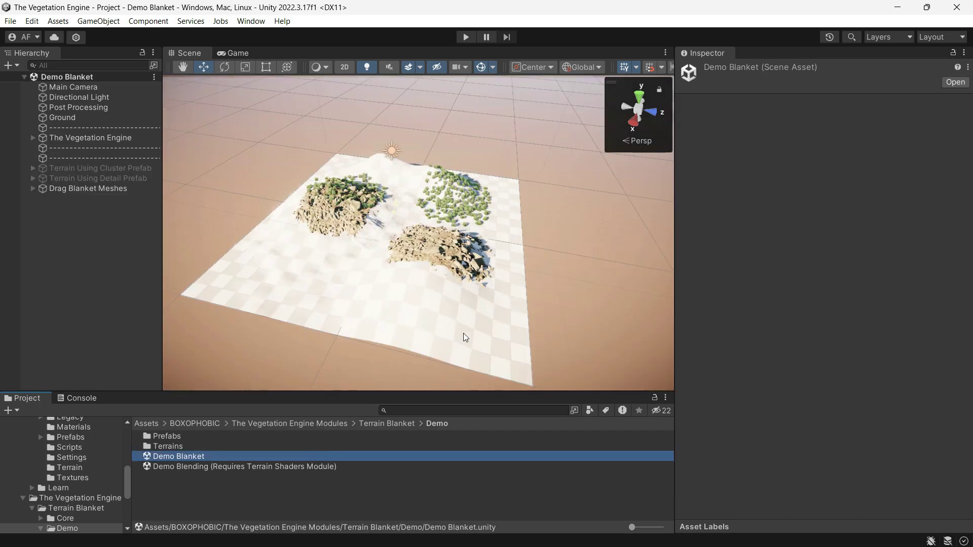
{"action": "right_click_drag", "start_coordinate": [465, 336], "coordinate": [304, 264]}
{"action": "left_click", "coordinate": [327, 252]}
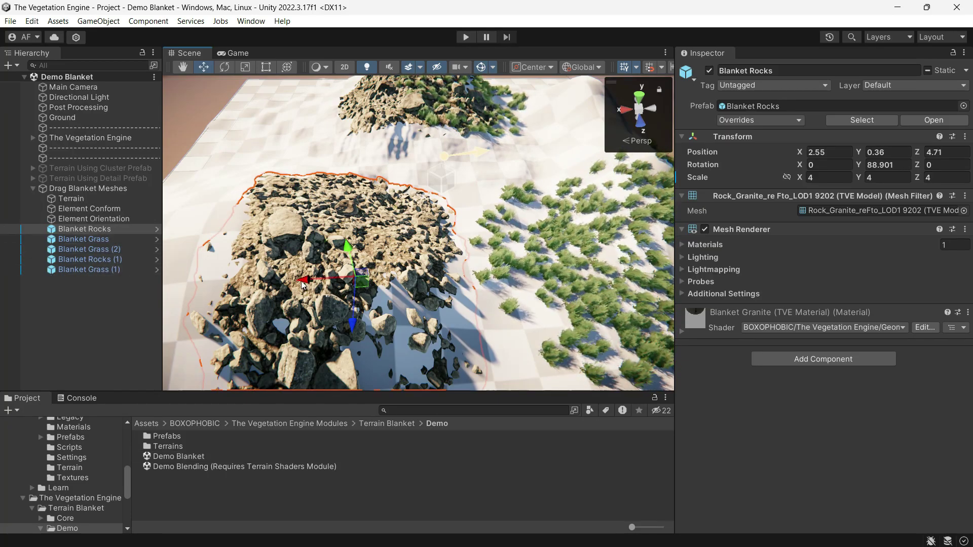
{"action": "left_click_drag", "start_coordinate": [302, 284], "coordinate": [380, 270]}
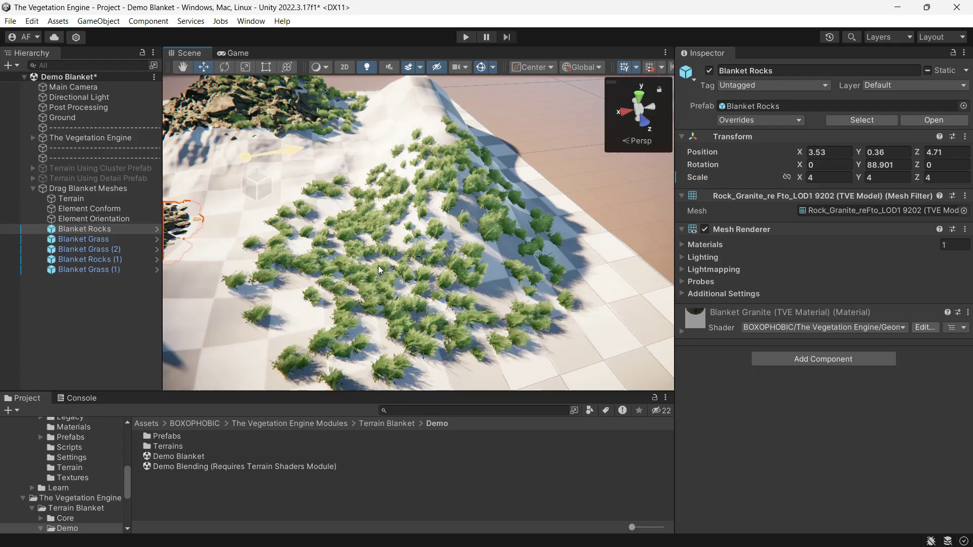
{"action": "left_click", "coordinate": [380, 269]}
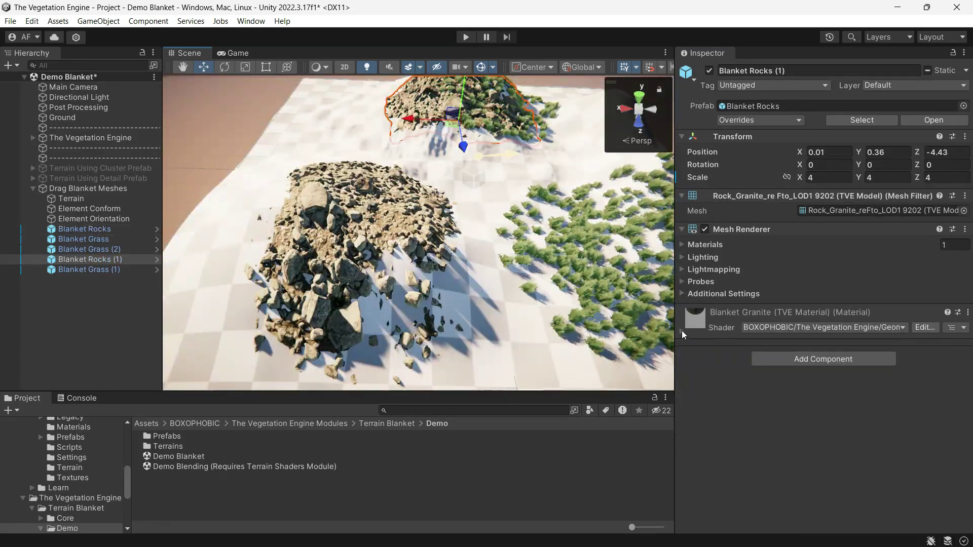
- Select Blanket Rocks (1) and find its shader under BOXOPHOBIC > The Vegetation Engine > Geometry
{"action": "left_click", "coordinate": [682, 331]}
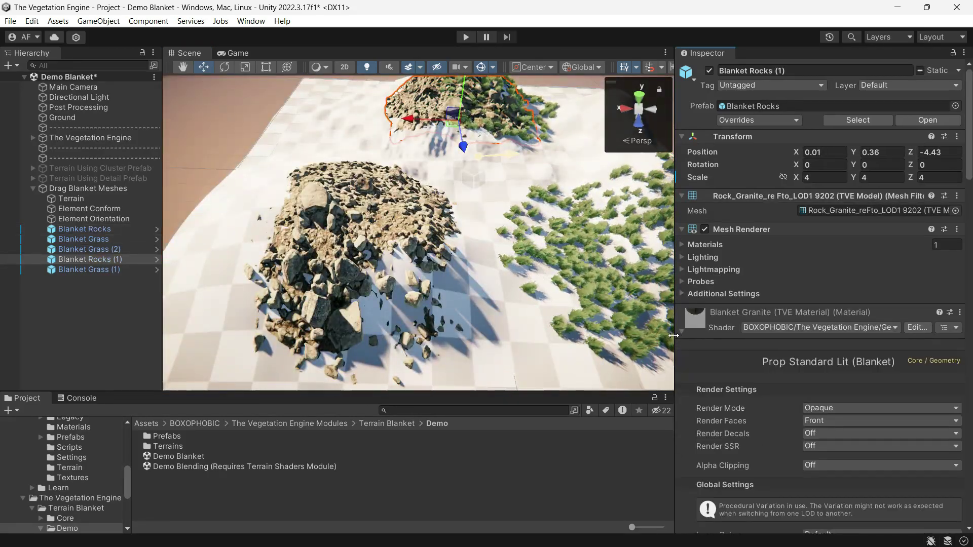
{"action": "left_click_drag", "start_coordinate": [674, 335], "coordinate": [600, 337]}
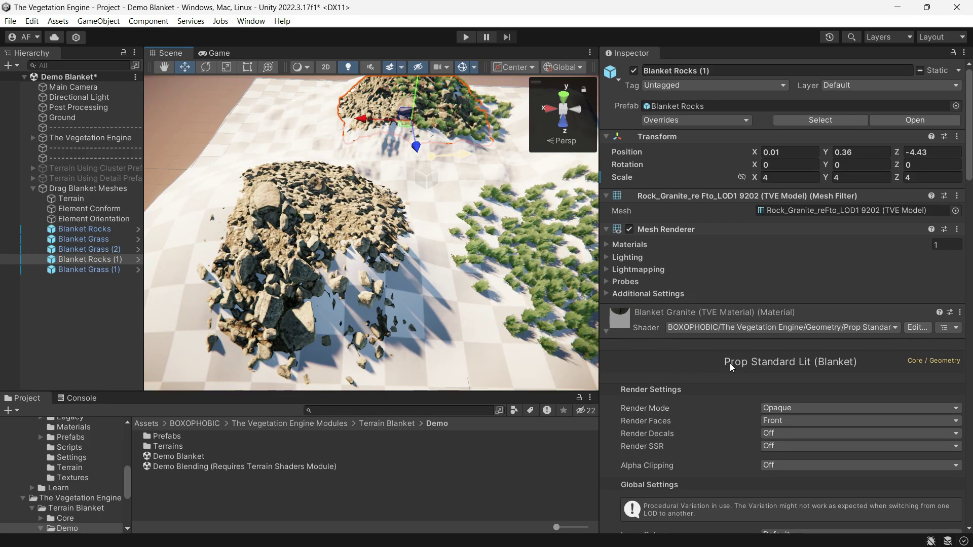
{"action": "left_click", "coordinate": [837, 329]}
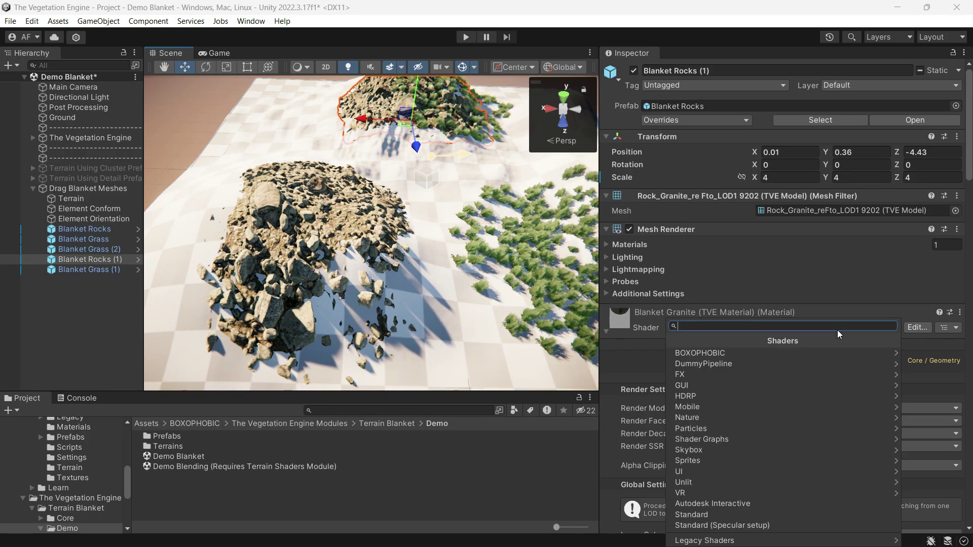
{"action": "left_click", "coordinate": [786, 352]}
{"action": "left_click", "coordinate": [786, 351]}
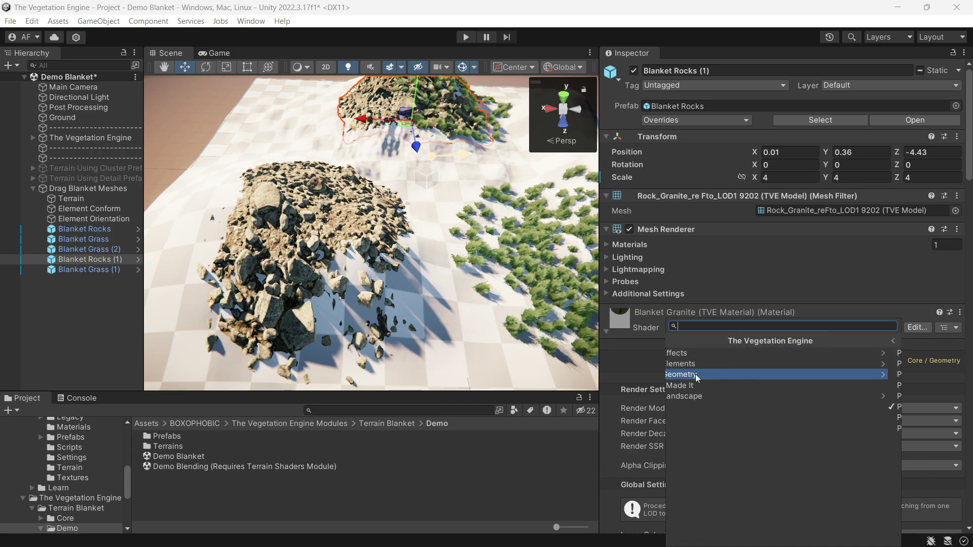
{"action": "left_click", "coordinate": [695, 375]}
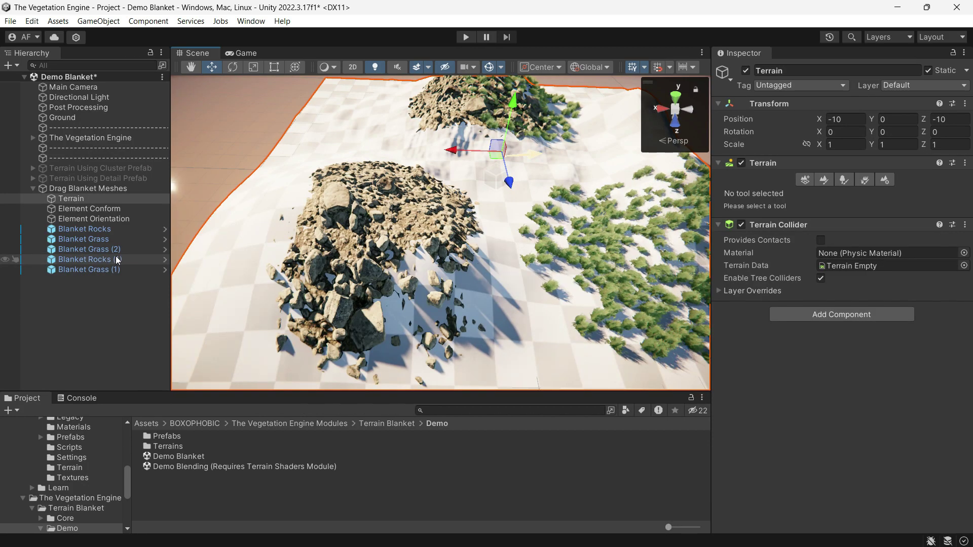
- Zoom out to the whole terrain and review Element Conform, Element Orientation and Terrain
{"action": "scroll", "coordinate": [470, 249], "scroll_direction": "down", "scroll_amount": 6}
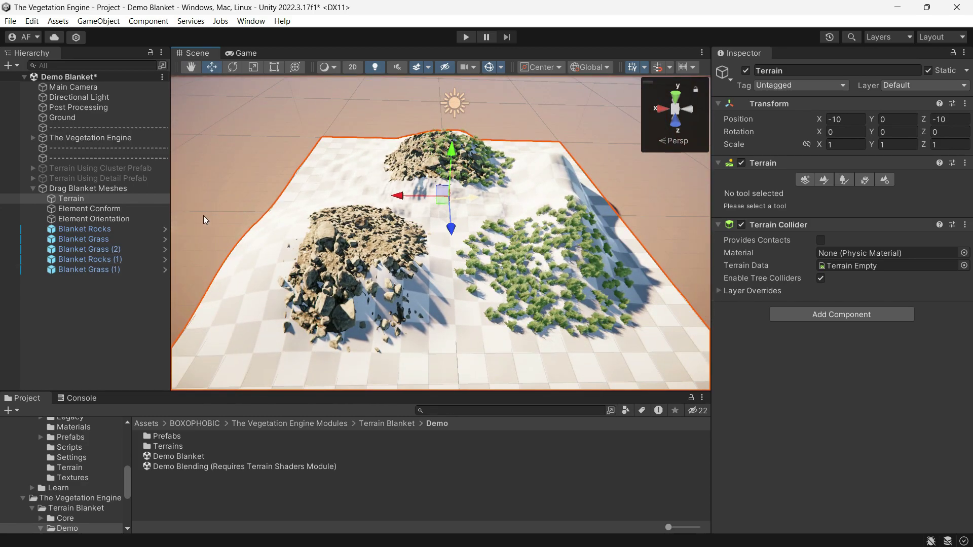
{"action": "left_click", "coordinate": [99, 209]}
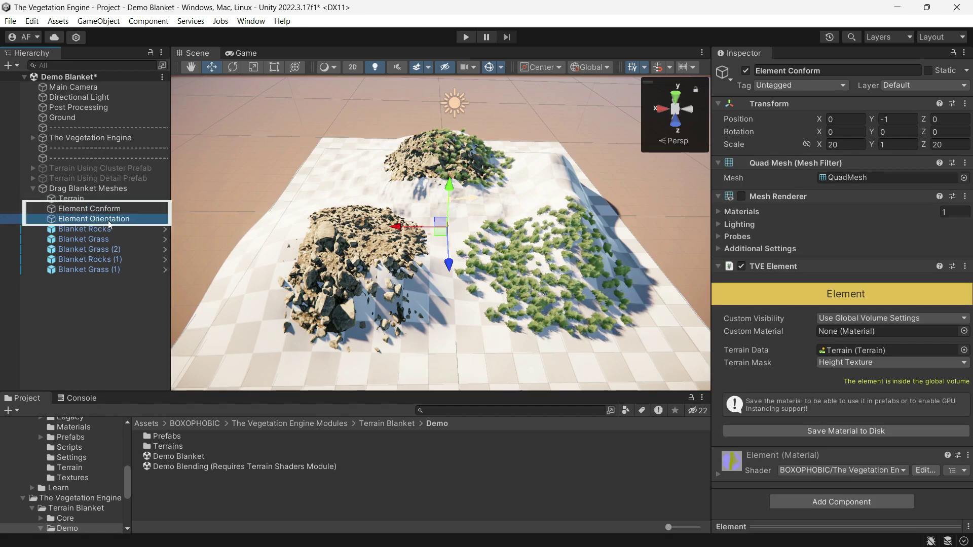
{"action": "key", "text": "Down"}
{"action": "left_click", "coordinate": [71, 198]}
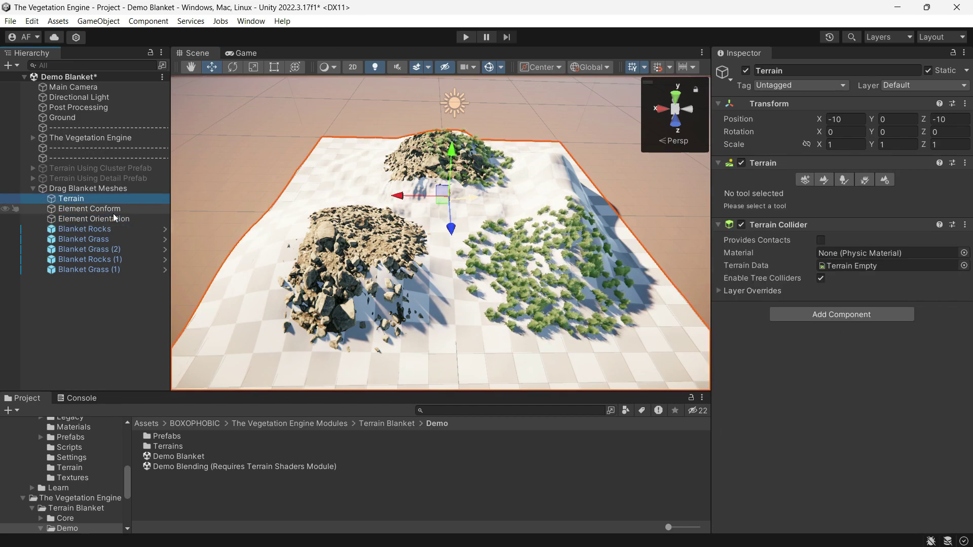
{"action": "key", "text": "Down"}
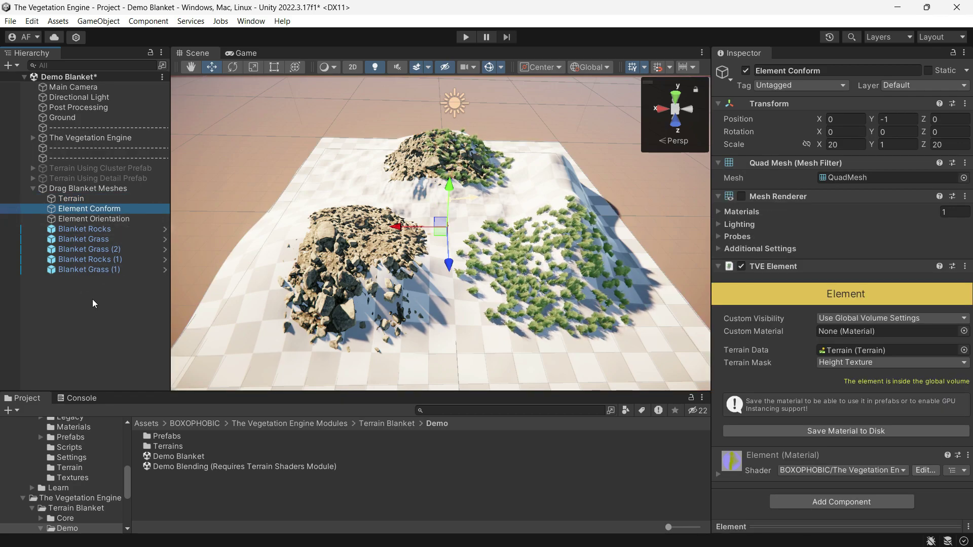
- Create a new Vegetation Engine Element object in the Hierarchy
{"action": "right_click", "coordinate": [104, 309]}
{"action": "mouse_move", "coordinate": [160, 439]}
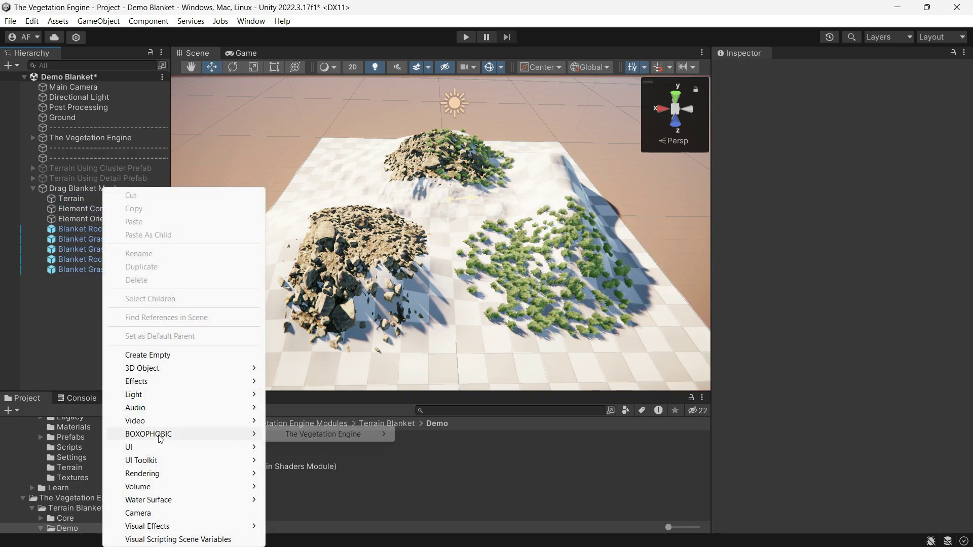
{"action": "mouse_move", "coordinate": [318, 440]}
{"action": "left_click", "coordinate": [428, 447]}
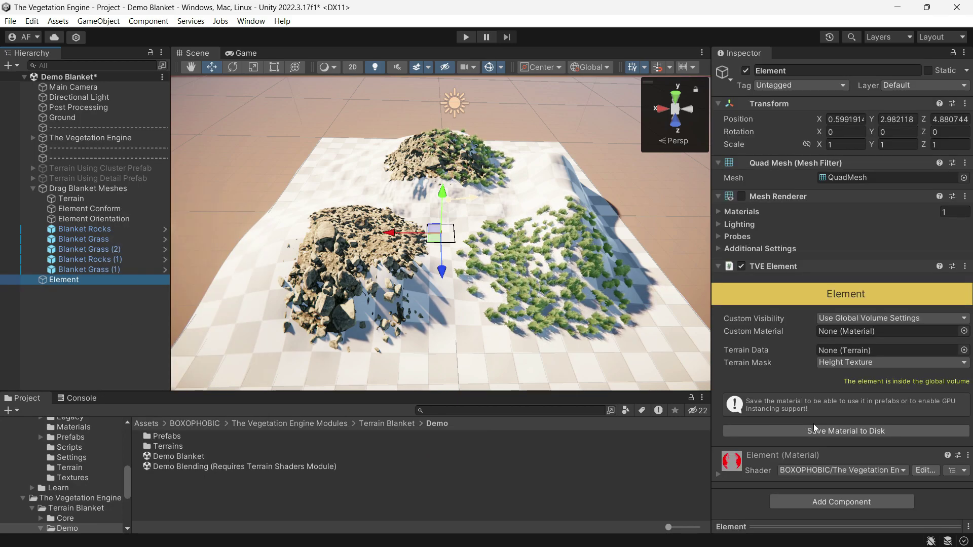
- Set the new element's material to the Elements > Vertex Conform (Terrain) shader
{"action": "left_click", "coordinate": [758, 468]}
{"action": "scroll", "coordinate": [848, 369], "scroll_direction": "down", "scroll_amount": 5}
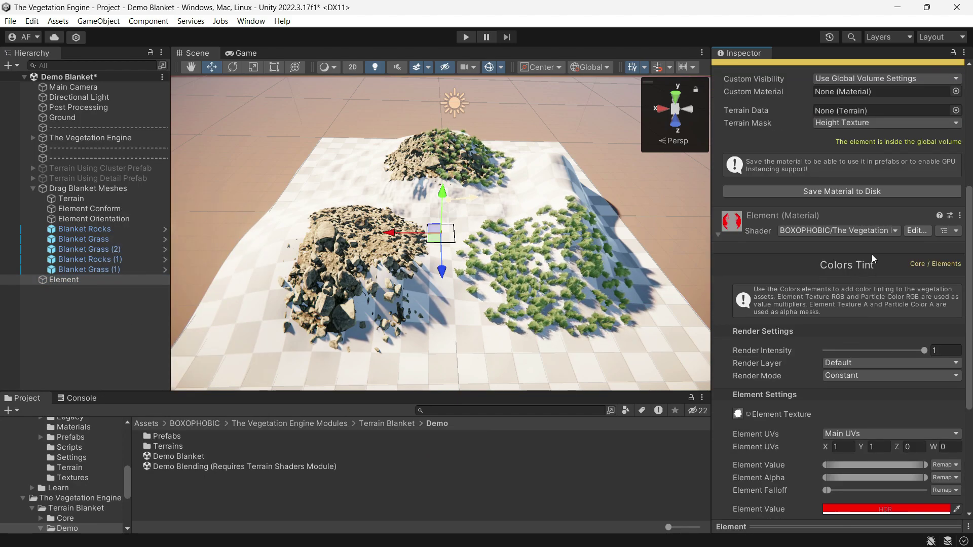
{"action": "left_click", "coordinate": [874, 232]}
{"action": "left_click", "coordinate": [850, 271]}
{"action": "left_click", "coordinate": [840, 274]}
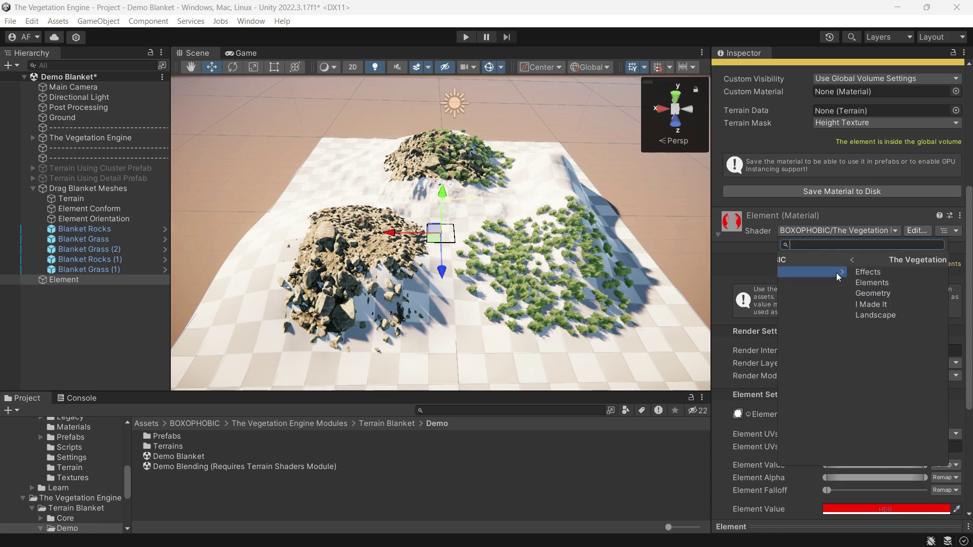
{"action": "left_click", "coordinate": [832, 285]}
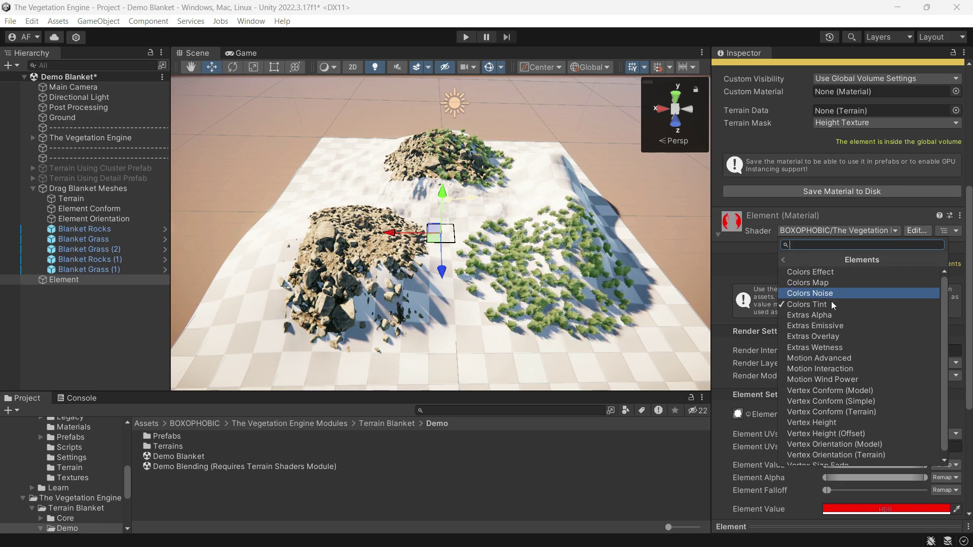
{"action": "scroll", "coordinate": [831, 301], "scroll_direction": "down", "scroll_amount": 1}
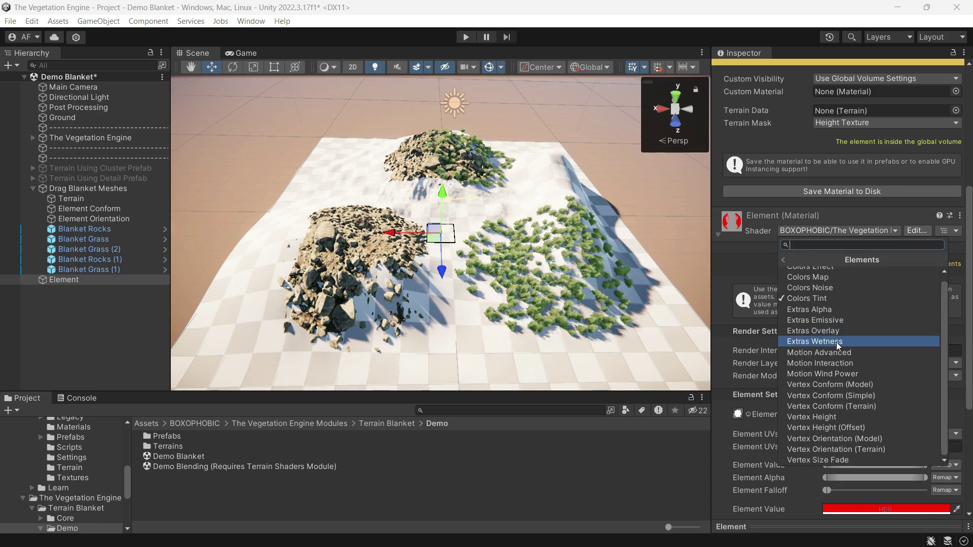
{"action": "left_click", "coordinate": [850, 406]}
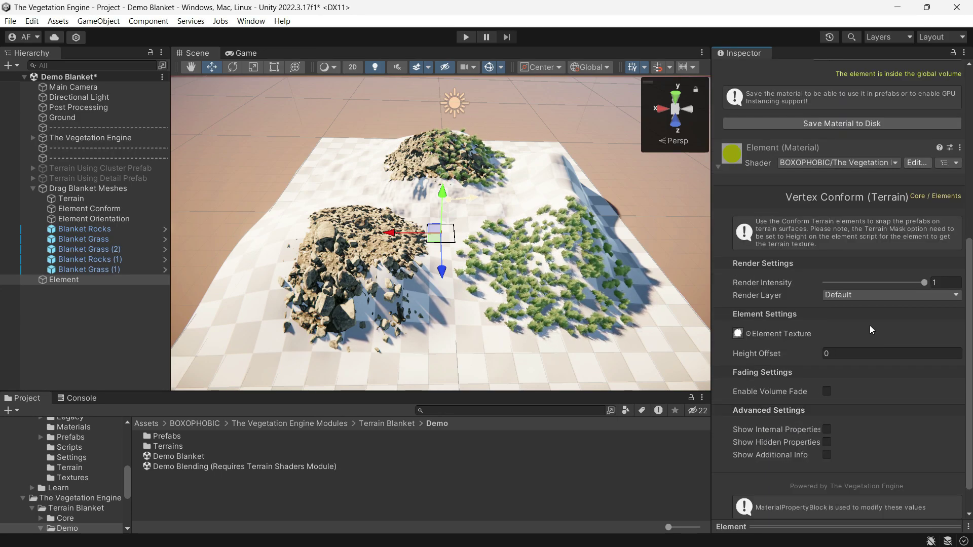
{"action": "scroll", "coordinate": [870, 325], "scroll_direction": "up", "scroll_amount": 10}
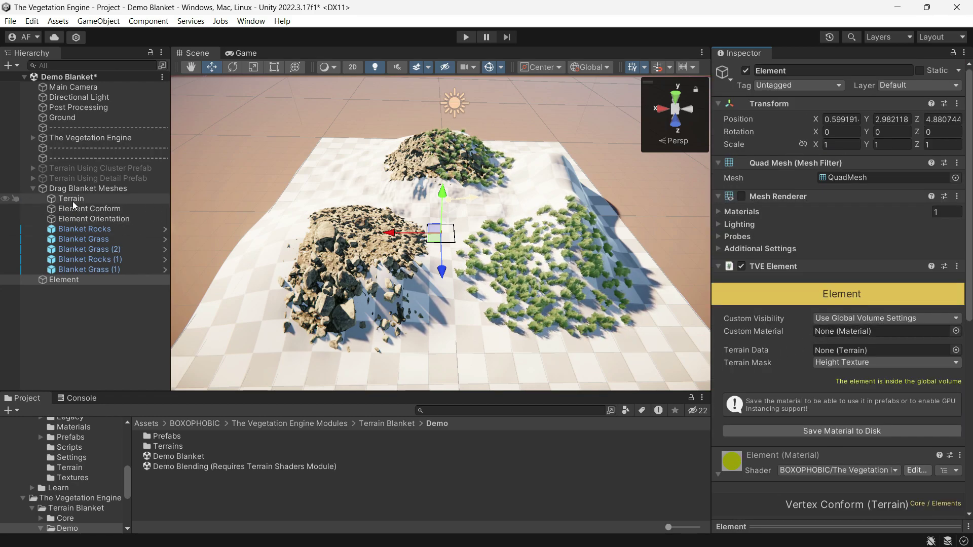
- Assign the Terrain to the element and confirm the terrain size is 20×20
{"action": "left_click_drag", "start_coordinate": [68, 201], "coordinate": [851, 366]}
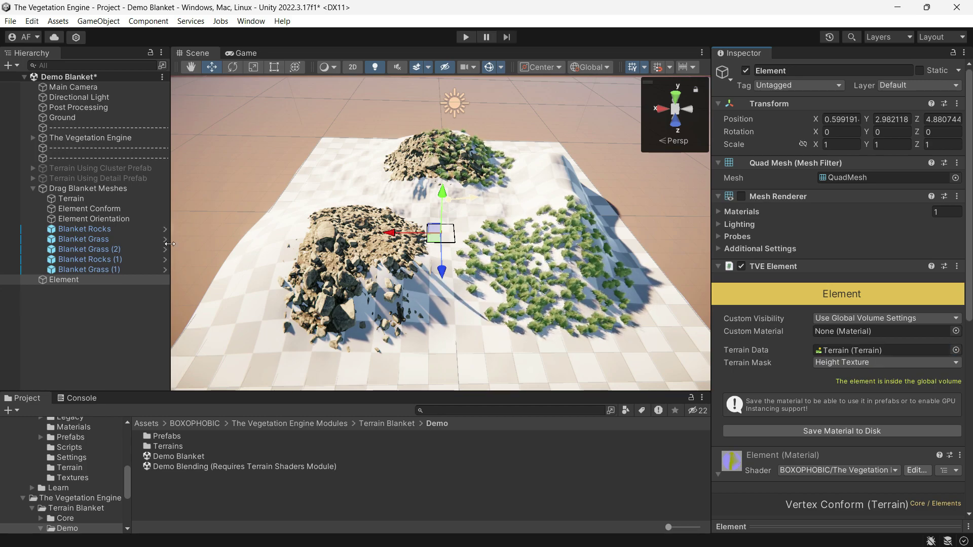
{"action": "left_click", "coordinate": [106, 197]}
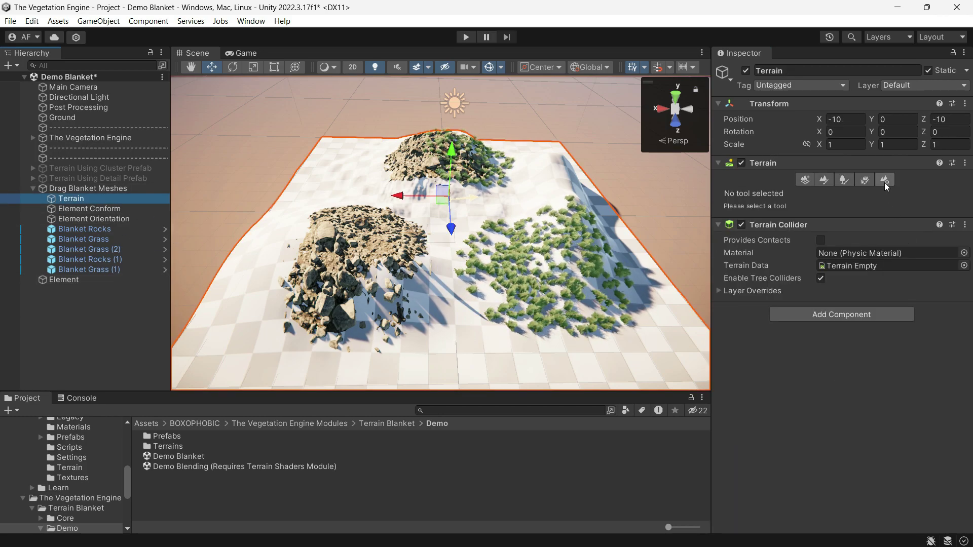
{"action": "left_click", "coordinate": [886, 183]}
{"action": "scroll", "coordinate": [894, 386], "scroll_direction": "down", "scroll_amount": 8}
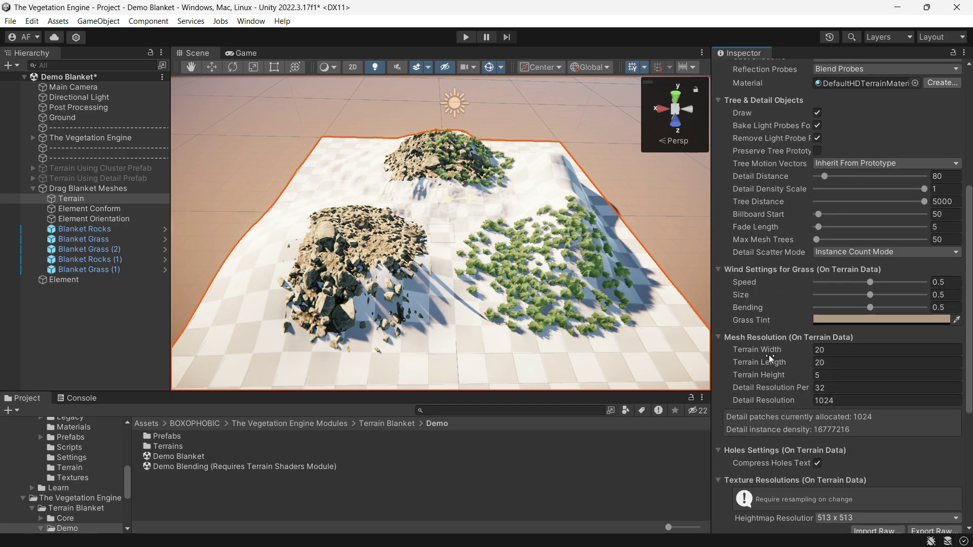
- Delete the extra Element object and set Element Conform's X and Z scale to 20
{"action": "left_click", "coordinate": [113, 209]}
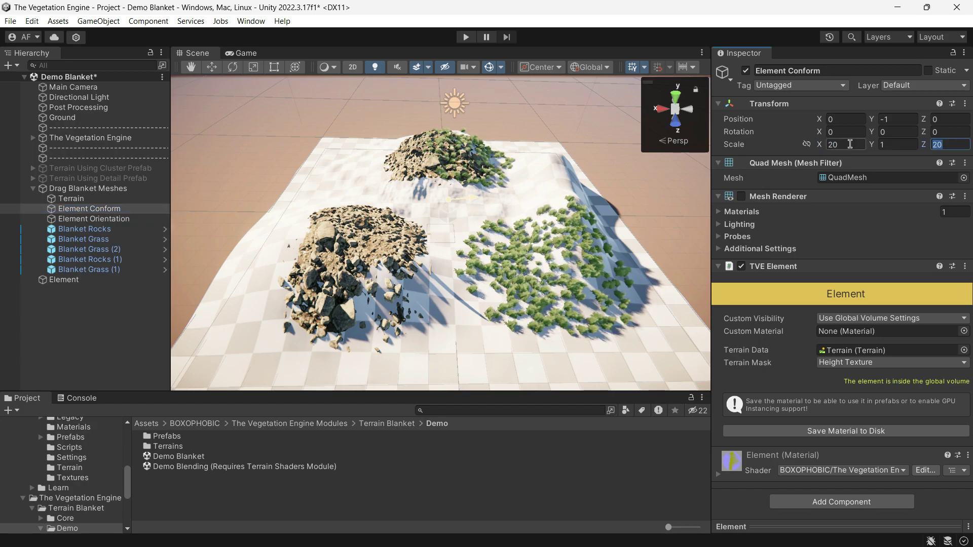
{"action": "left_click", "coordinate": [89, 280]}
{"action": "key", "text": "Delete"}
{"action": "left_click", "coordinate": [89, 208]}
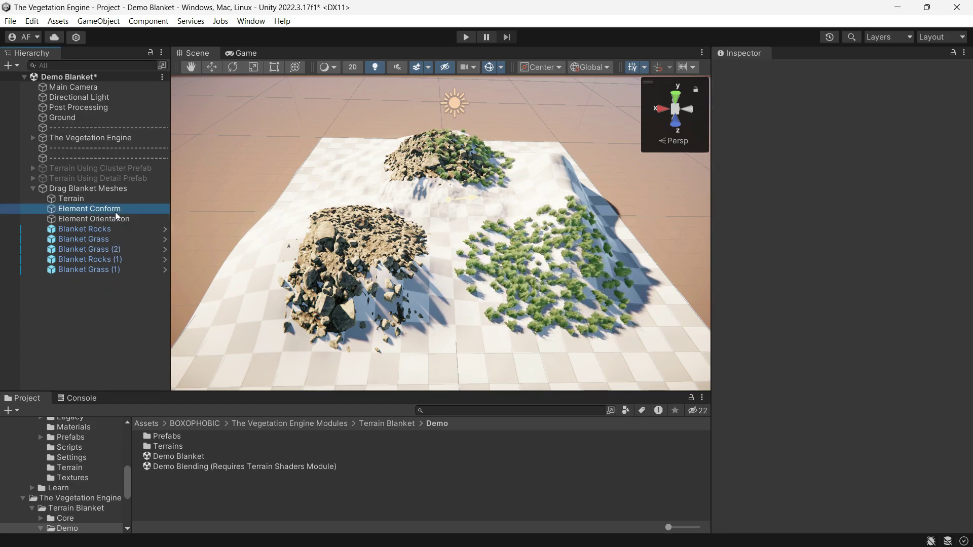
{"action": "type", "text": "5"}
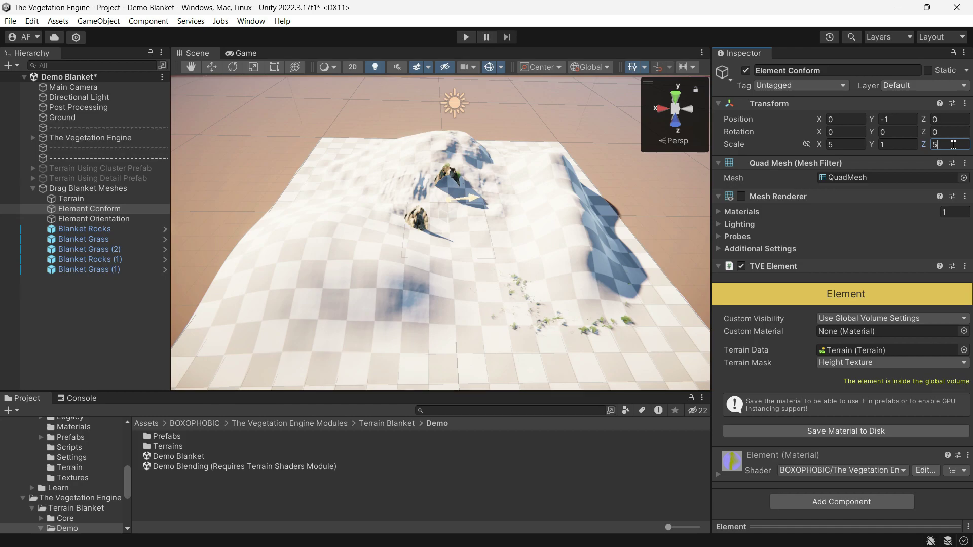
{"action": "left_click", "coordinate": [949, 147]}
{"action": "type", "text": "2"}
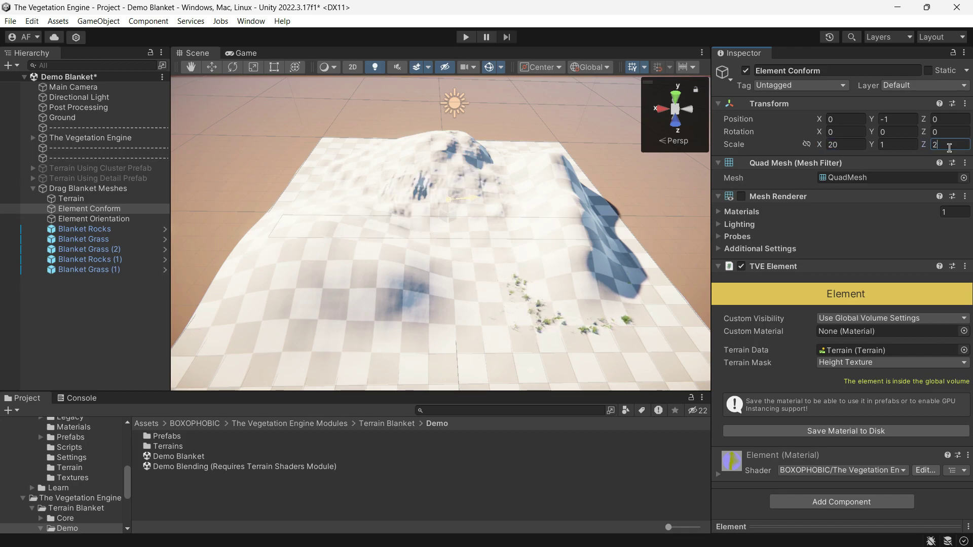
{"action": "type", "text": "0"}
- Review Element Conform's terrain data and conform intensity, then bring up Element Orientation
{"action": "left_click", "coordinate": [834, 351]}
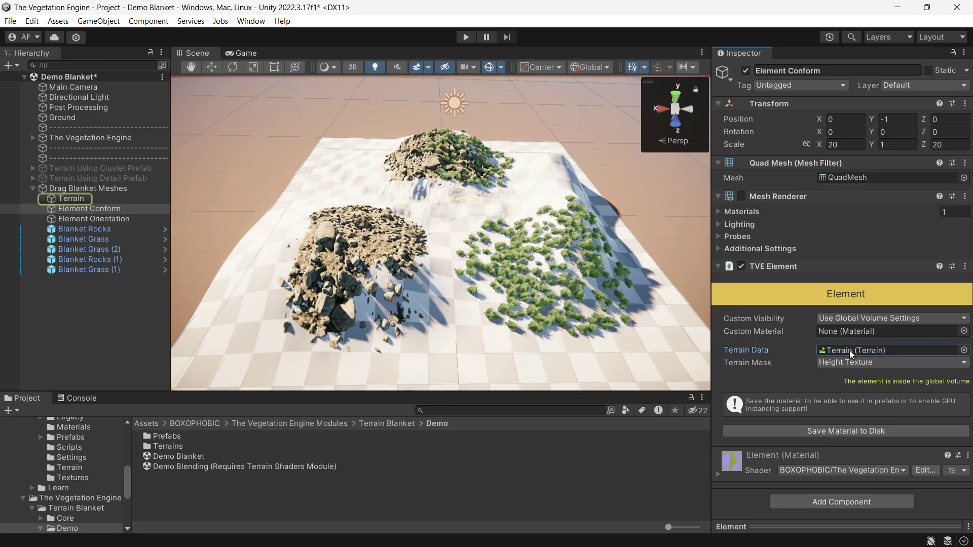
{"action": "scroll", "coordinate": [859, 326], "scroll_direction": "down", "scroll_amount": 5}
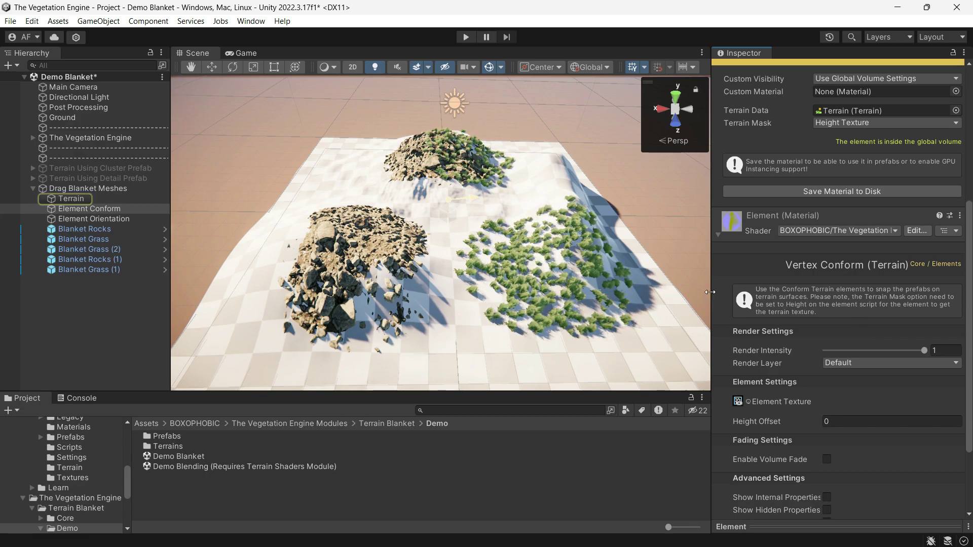
{"action": "left_click_drag", "start_coordinate": [710, 292], "coordinate": [683, 295]}
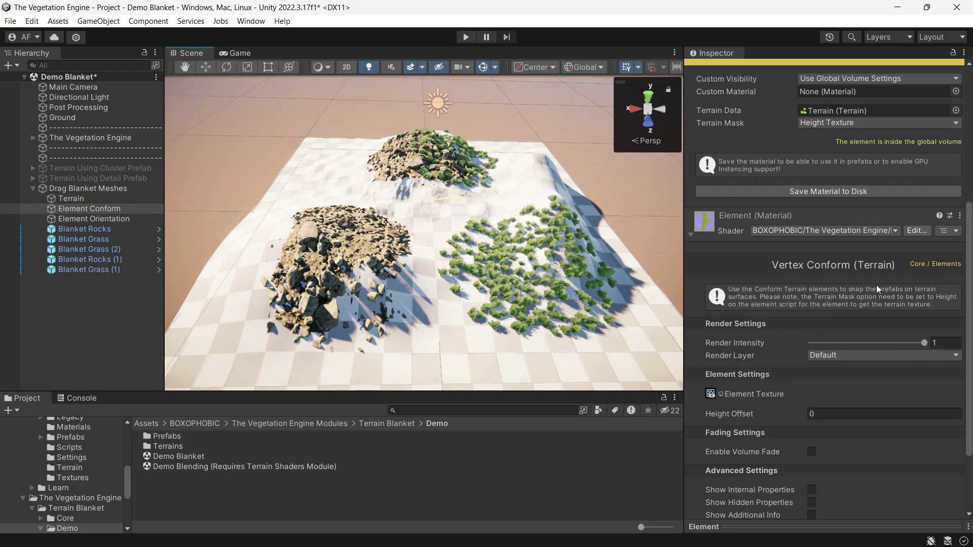
{"action": "scroll", "coordinate": [877, 284], "scroll_direction": "down", "scroll_amount": 3}
{"action": "left_click_drag", "start_coordinate": [891, 249], "coordinate": [938, 255]}
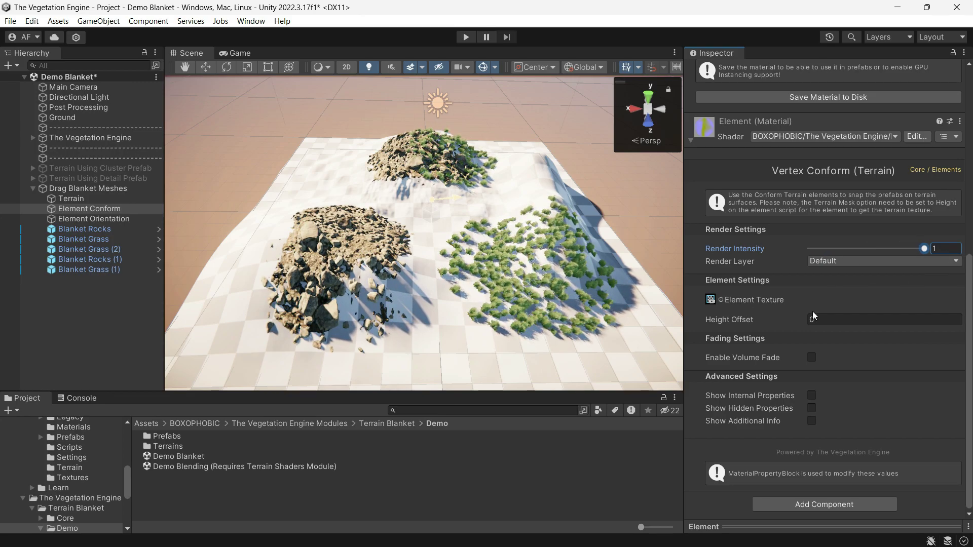
{"action": "scroll", "coordinate": [804, 307], "scroll_direction": "up", "scroll_amount": 1}
{"action": "left_click", "coordinate": [81, 218]}
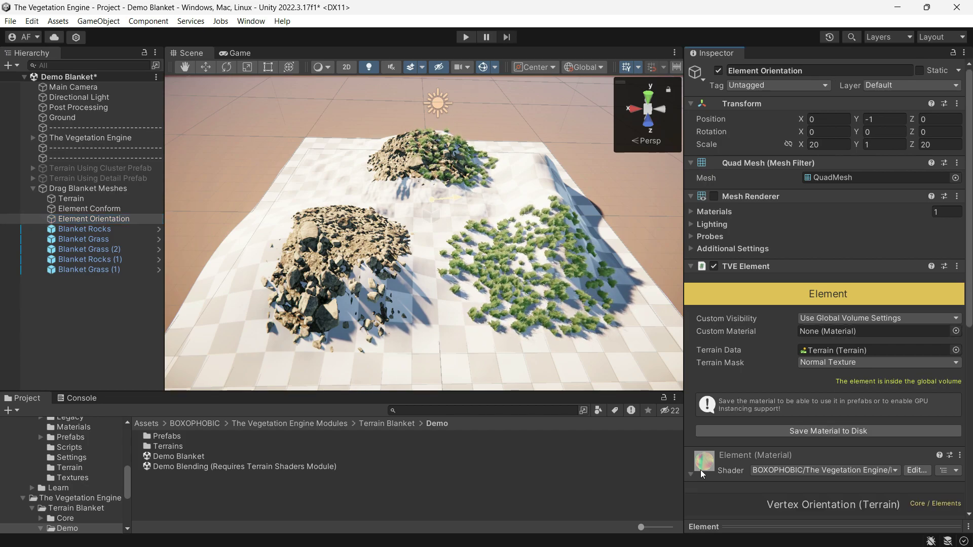
- Test Blanket Rocks' Global Conform and pivot-vertex options, leaving Global Conform 1 and pivot off
{"action": "scroll", "coordinate": [811, 259], "scroll_direction": "down", "scroll_amount": 6}
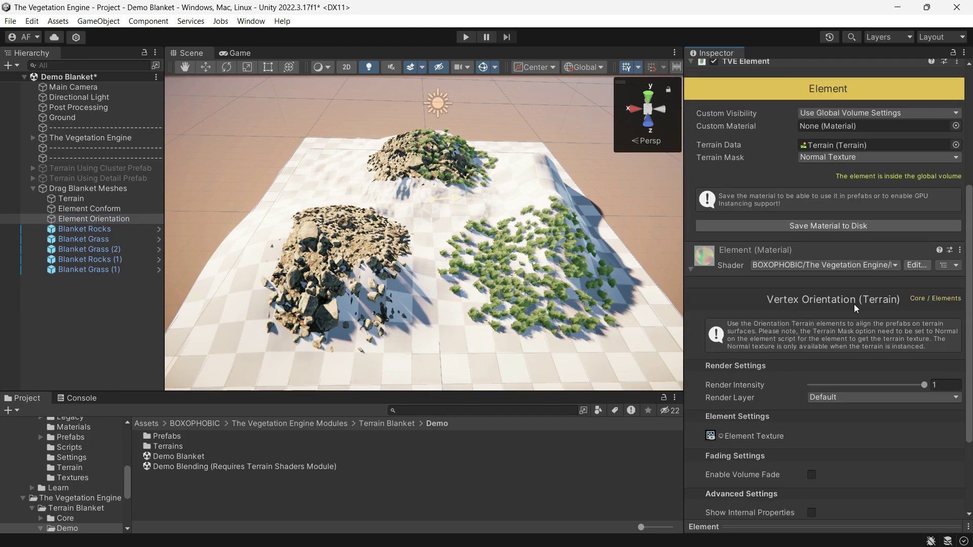
{"action": "scroll", "coordinate": [856, 308], "scroll_direction": "down", "scroll_amount": 3}
{"action": "left_click", "coordinate": [84, 228]}
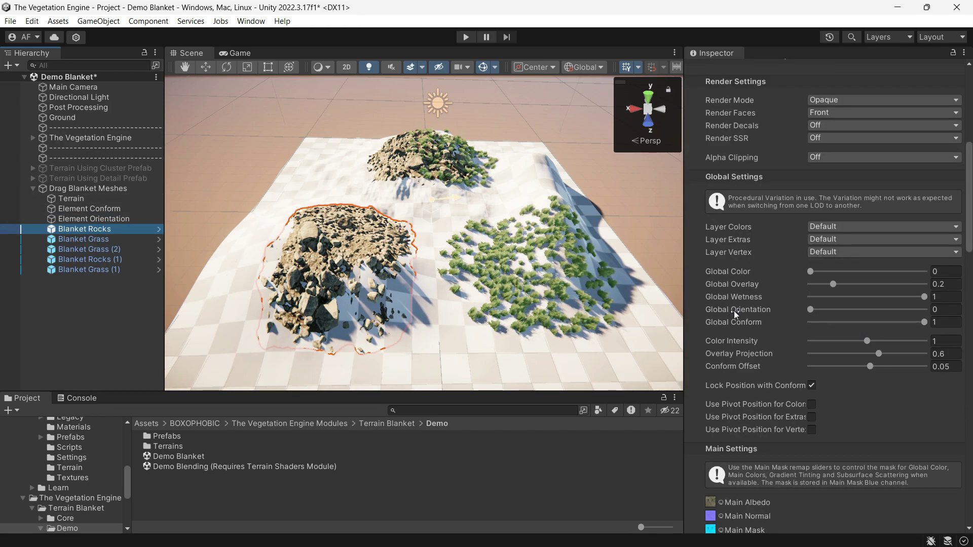
{"action": "left_click_drag", "start_coordinate": [892, 323], "coordinate": [924, 323]}
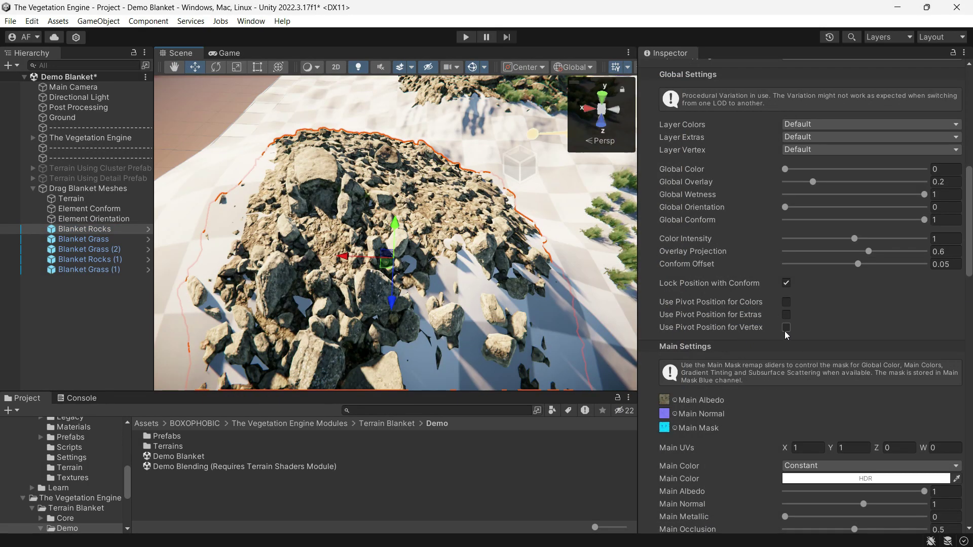
{"action": "left_click", "coordinate": [786, 328]}
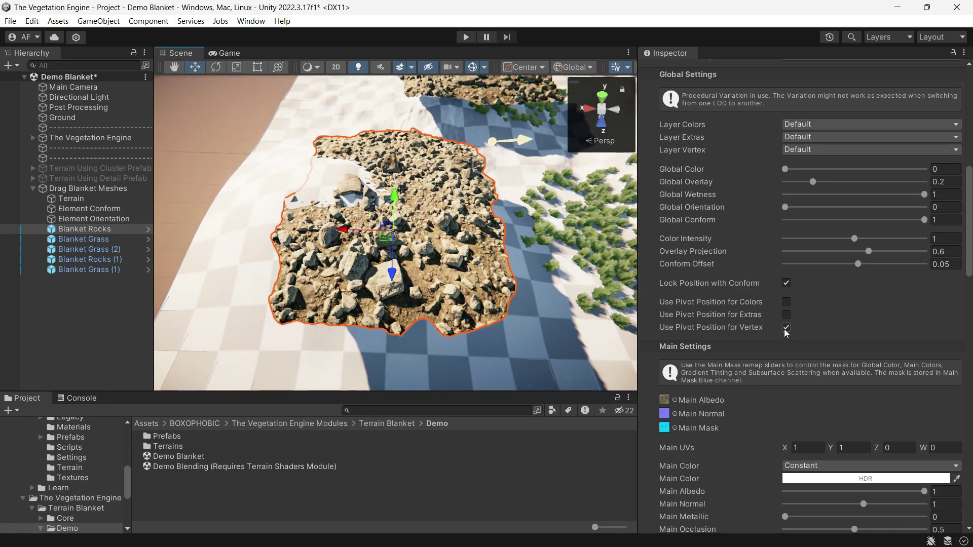
{"action": "left_click", "coordinate": [786, 327]}
{"action": "scroll", "coordinate": [811, 254], "scroll_direction": "up", "scroll_amount": 5}
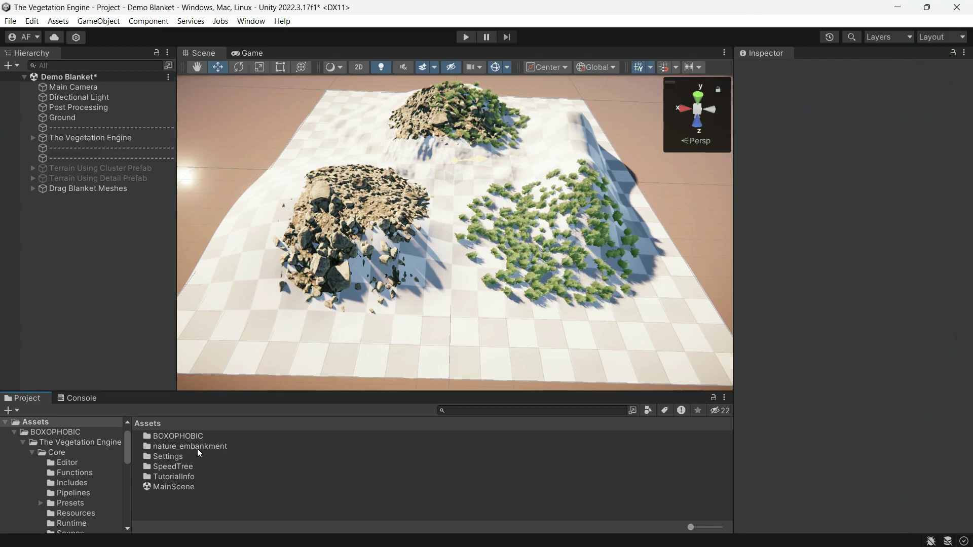
- Place the xielaej_LOD0 prefab from nature_embankment into the scene and frame it
{"action": "double_click", "coordinate": [200, 446]}
{"action": "left_click", "coordinate": [186, 489]}
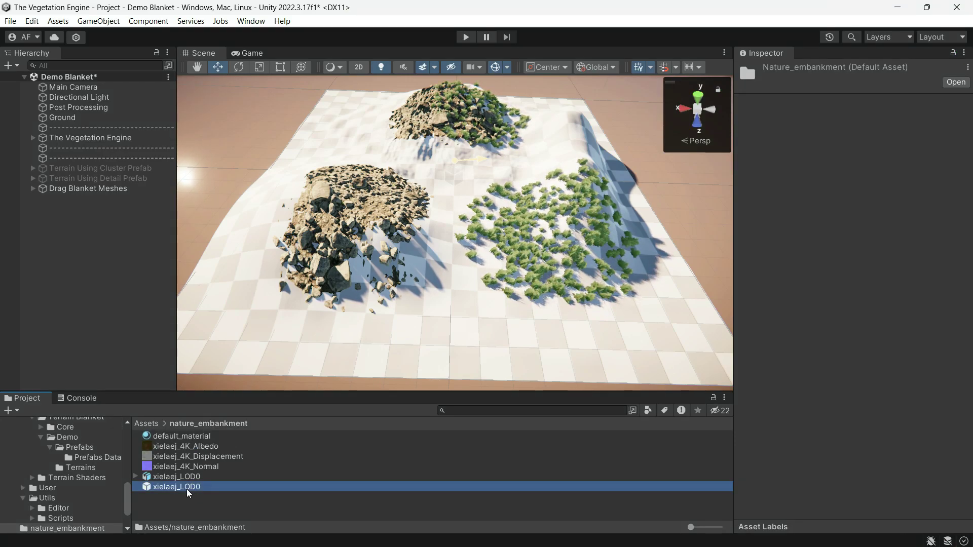
{"action": "left_click_drag", "start_coordinate": [196, 488], "coordinate": [456, 185]}
{"action": "left_click_drag", "start_coordinate": [456, 185], "coordinate": [498, 166], "text": "alt"}
{"action": "key", "text": "f"}
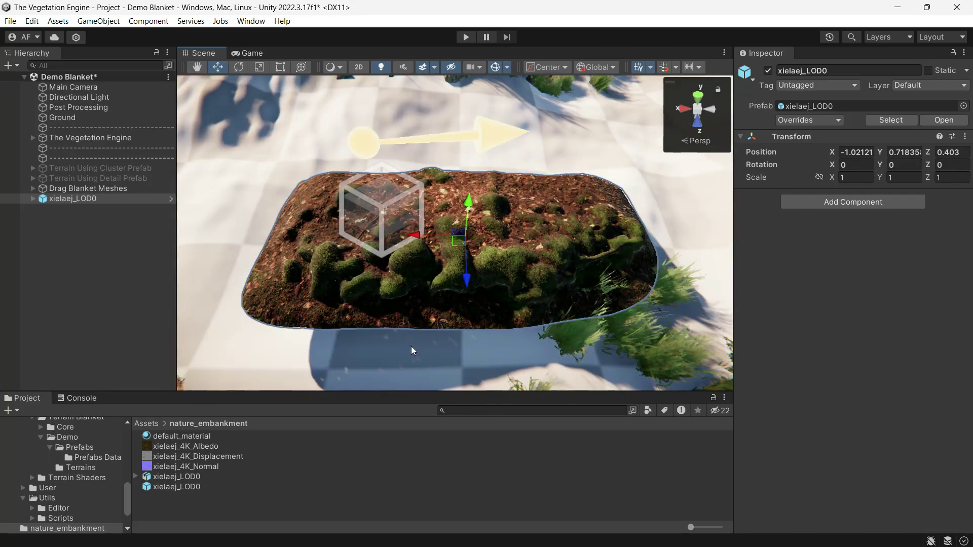
- Convert xielaej_LOD0 in the Assets Converter with the Megascan preset as Props
{"action": "left_click", "coordinate": [256, 23]}
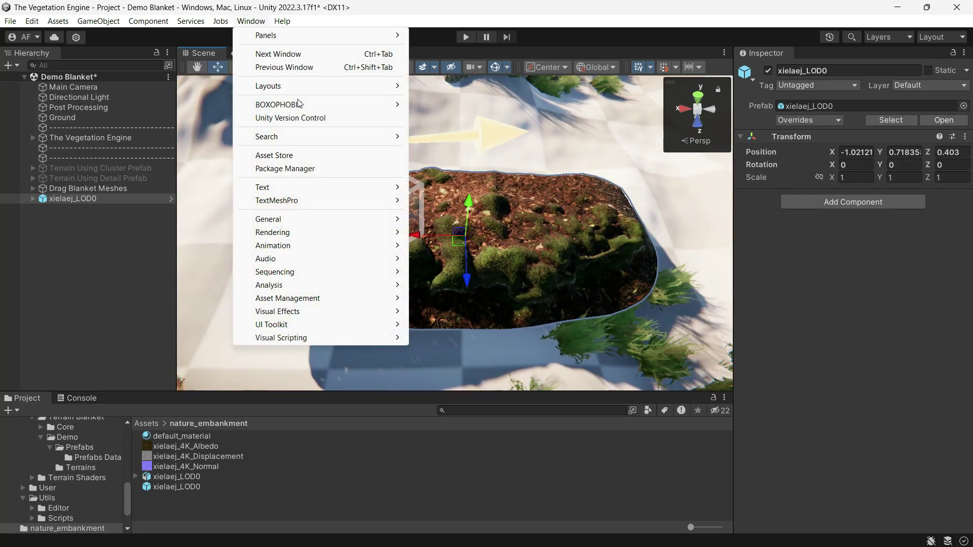
{"action": "mouse_move", "coordinate": [300, 108]}
{"action": "mouse_move", "coordinate": [458, 108]}
{"action": "left_click", "coordinate": [583, 122]}
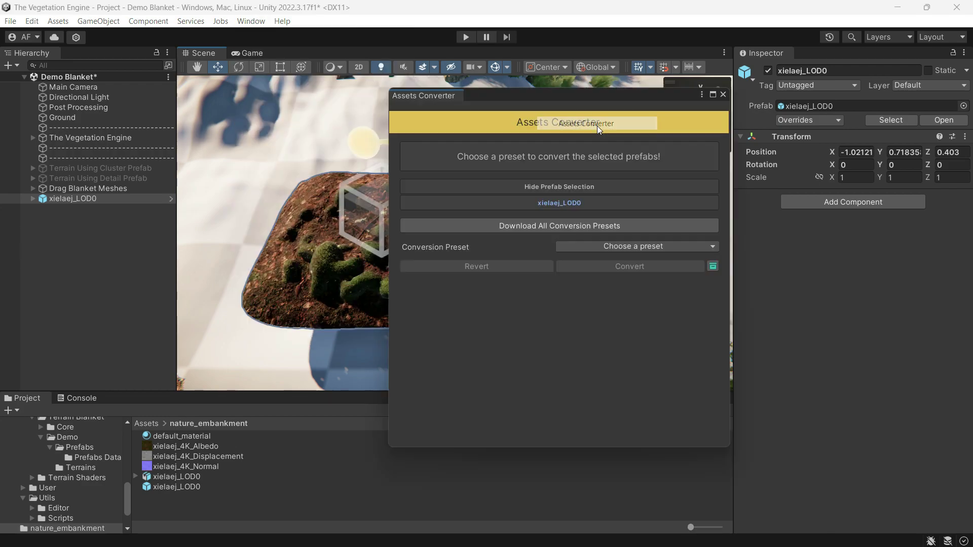
{"action": "left_click", "coordinate": [634, 246]}
{"action": "left_click", "coordinate": [613, 286]}
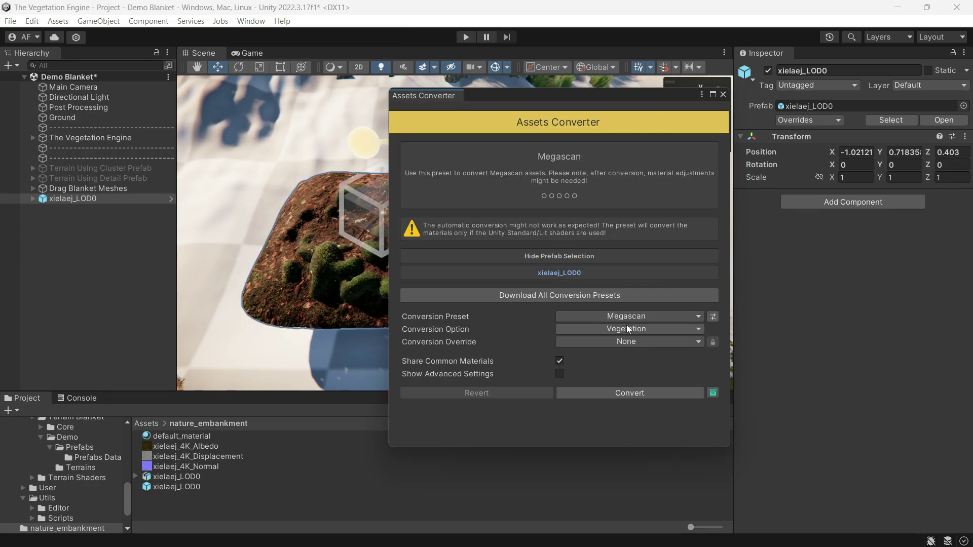
{"action": "left_click", "coordinate": [634, 329]}
{"action": "left_click", "coordinate": [609, 346]}
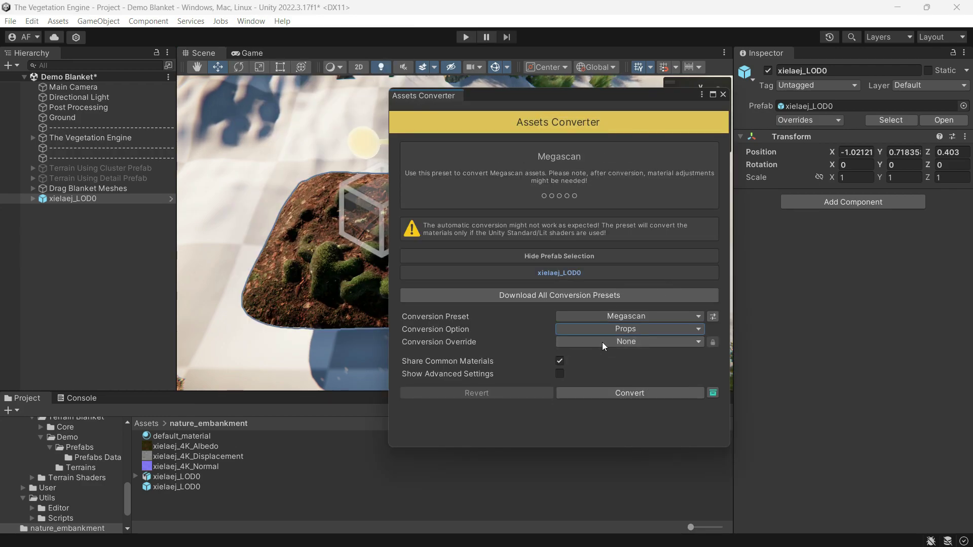
{"action": "left_click", "coordinate": [623, 395]}
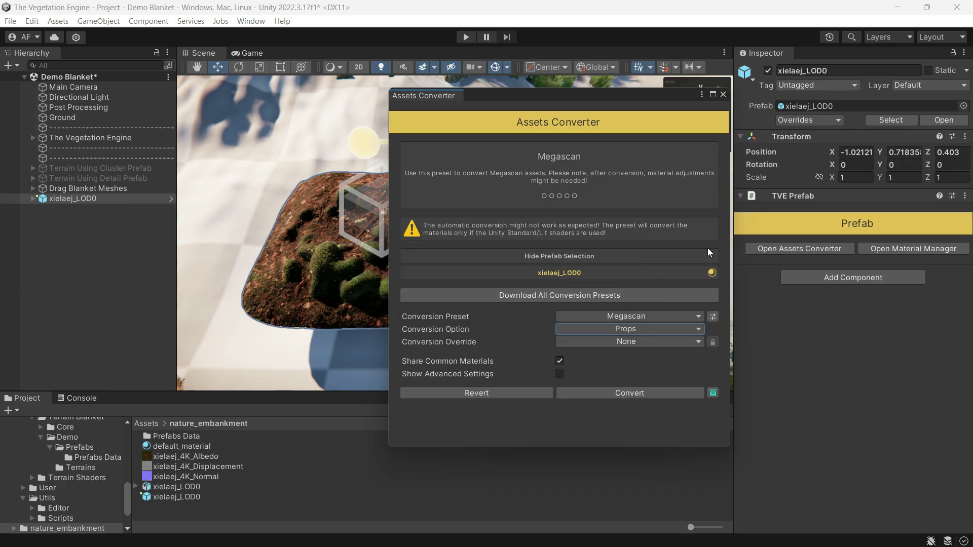
{"action": "left_click", "coordinate": [723, 95]}
{"action": "left_click", "coordinate": [517, 261]}
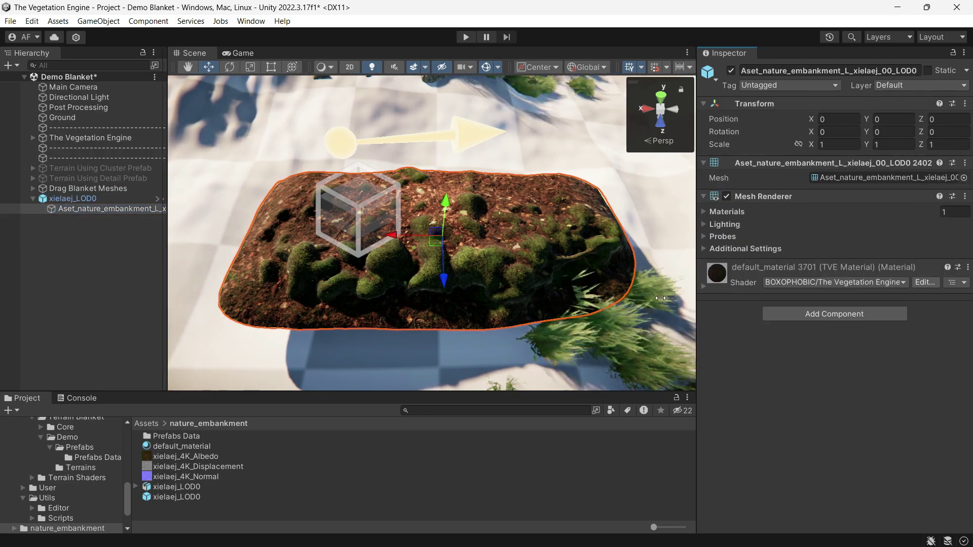
- Set the embankment material's shader to The Vegetation Engine Geometry > Prop Standard Lit (Blanket)
{"action": "scroll", "coordinate": [750, 284], "scroll_direction": "down", "scroll_amount": 3}
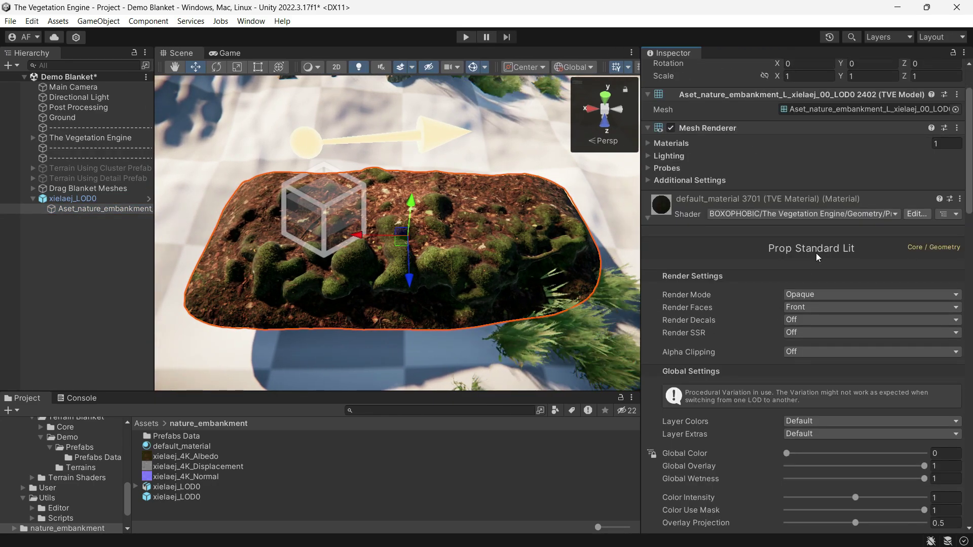
{"action": "left_click", "coordinate": [805, 214]}
{"action": "left_click", "coordinate": [738, 256]}
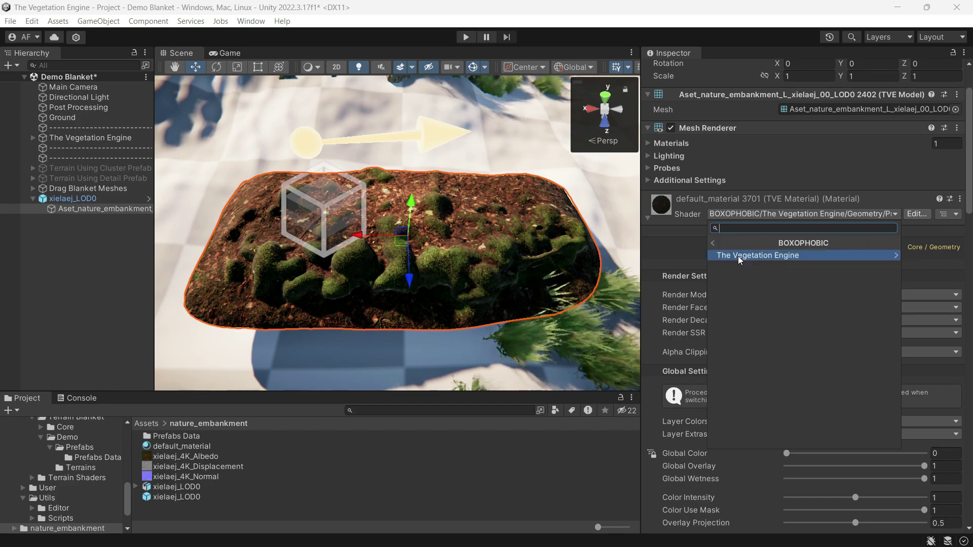
{"action": "left_click", "coordinate": [738, 256]}
{"action": "left_click", "coordinate": [737, 277]}
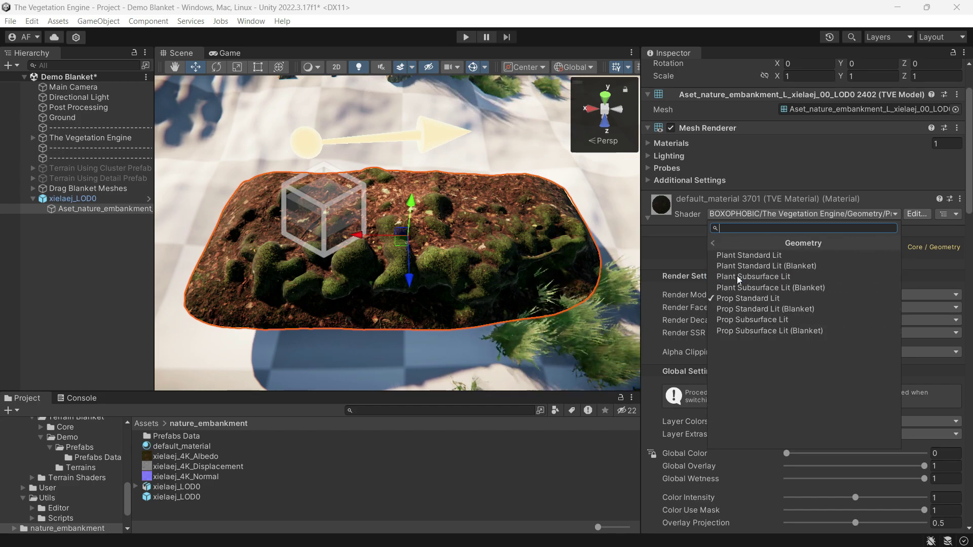
{"action": "left_click", "coordinate": [777, 312]}
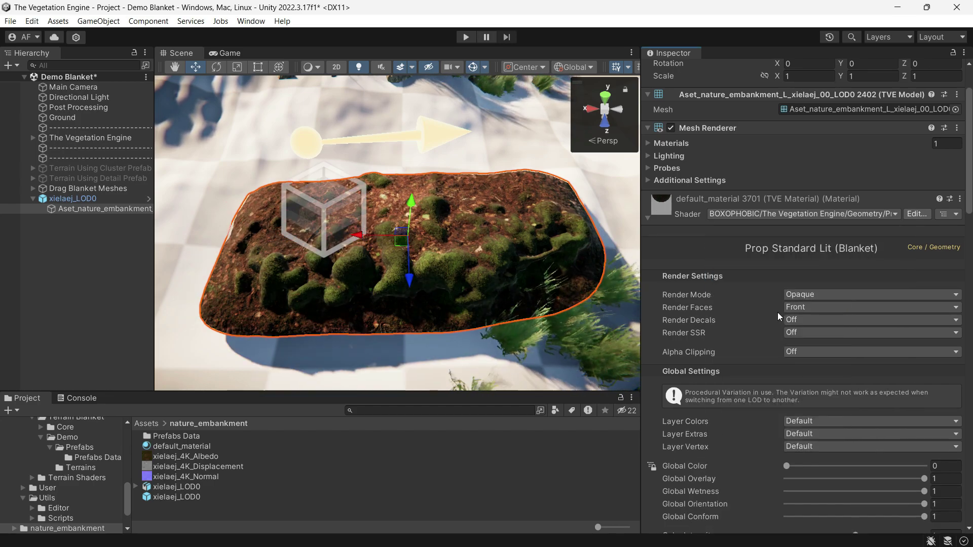
{"action": "scroll", "coordinate": [843, 308], "scroll_direction": "down", "scroll_amount": 3}
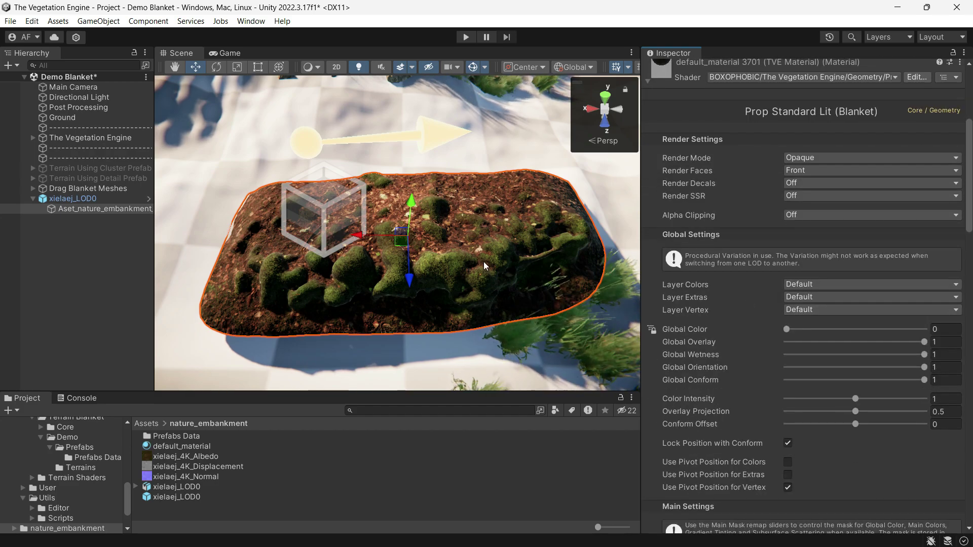
{"action": "scroll", "coordinate": [837, 375], "scroll_direction": "down", "scroll_amount": 2}
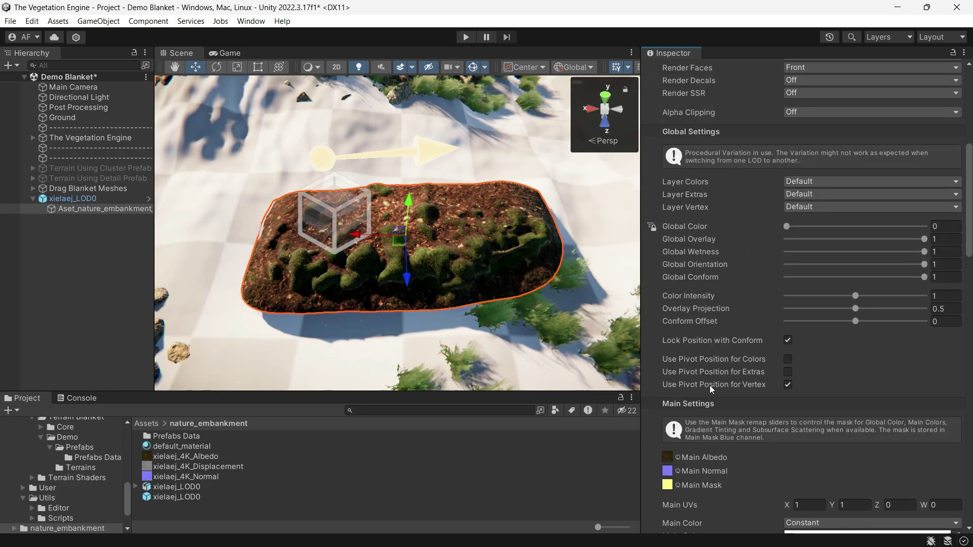
- Turn off Use Pivot Position for Vertex and lower the embankment's Global Orientation toward zero
{"action": "left_click", "coordinate": [789, 384]}
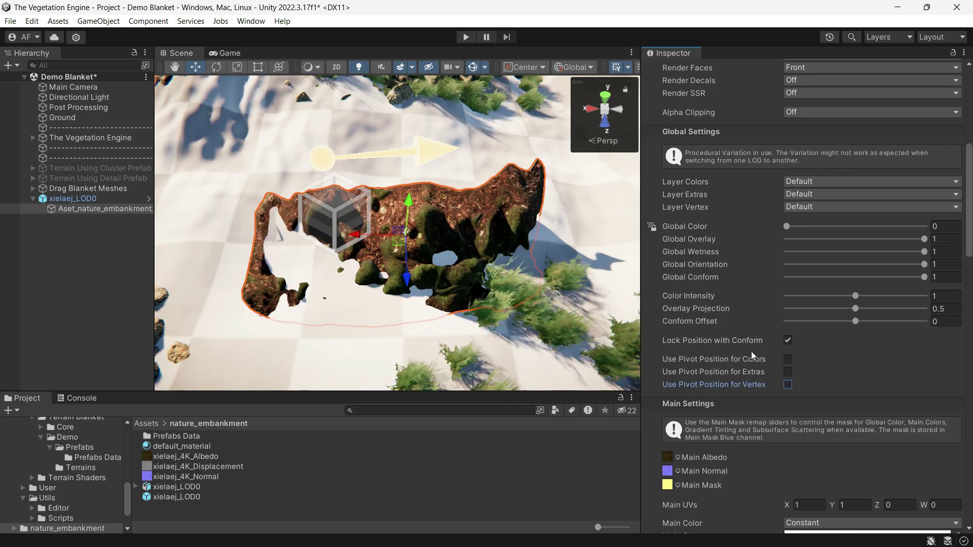
{"action": "left_click_drag", "start_coordinate": [372, 239], "coordinate": [350, 249]}
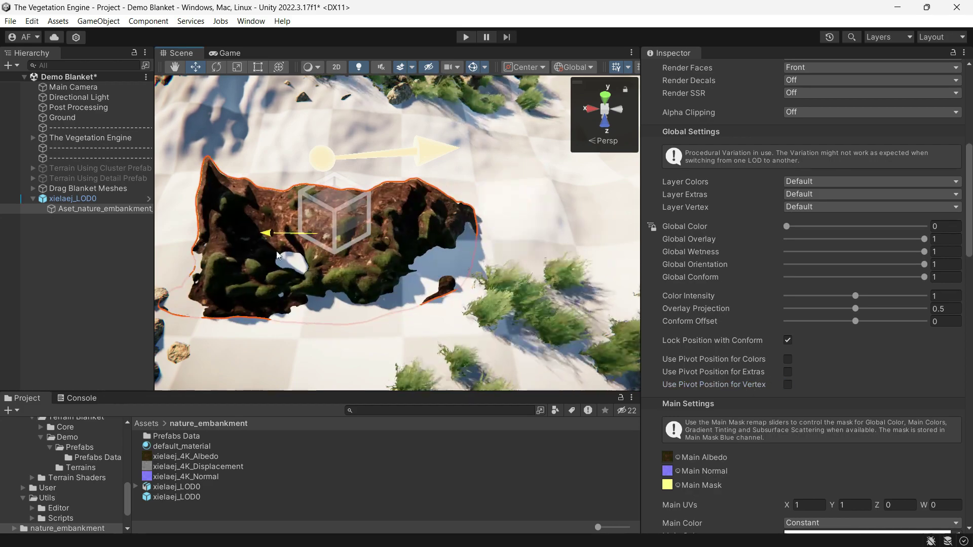
{"action": "key", "text": "f"}
{"action": "left_click_drag", "start_coordinate": [863, 263], "coordinate": [799, 277]}
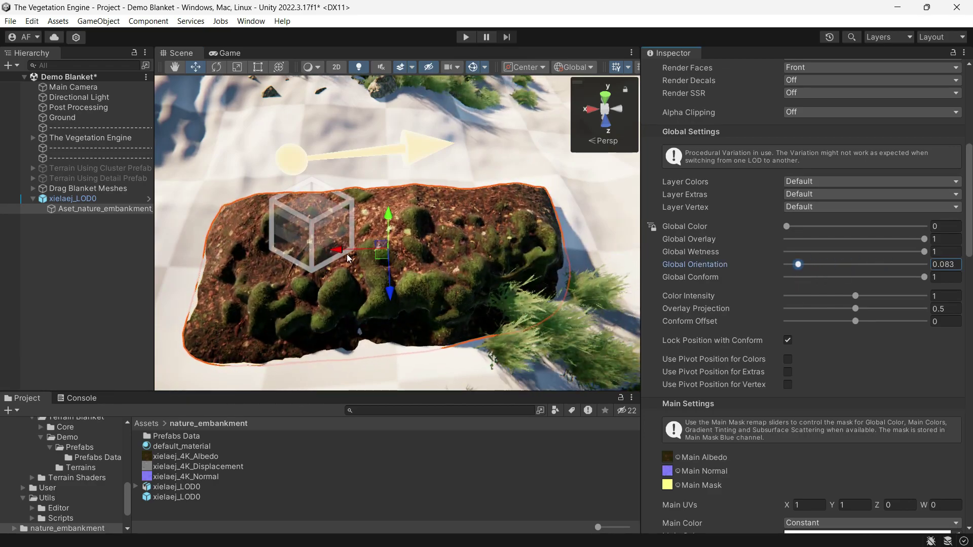
{"action": "left_click_drag", "start_coordinate": [415, 256], "coordinate": [479, 267], "text": "alt"}
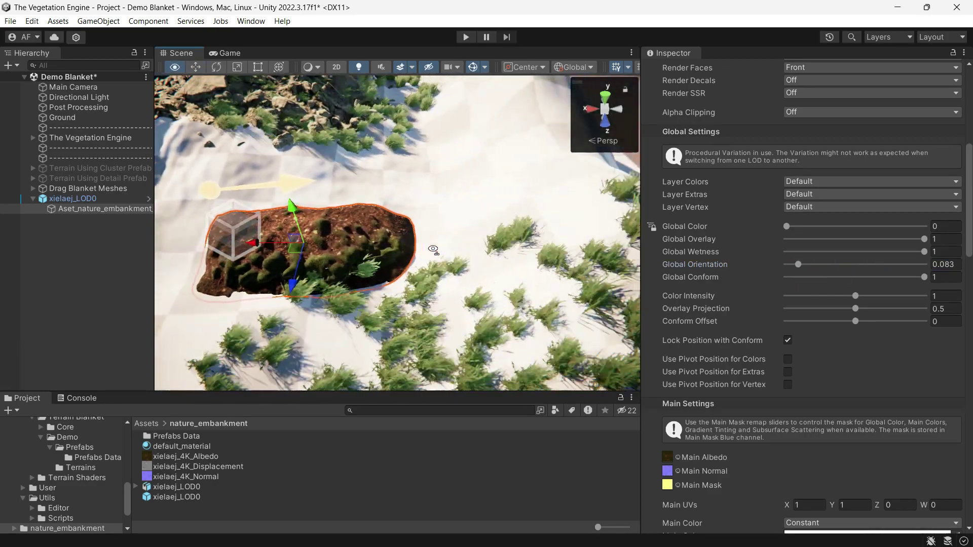
{"action": "left_click_drag", "start_coordinate": [798, 264], "coordinate": [791, 264]}
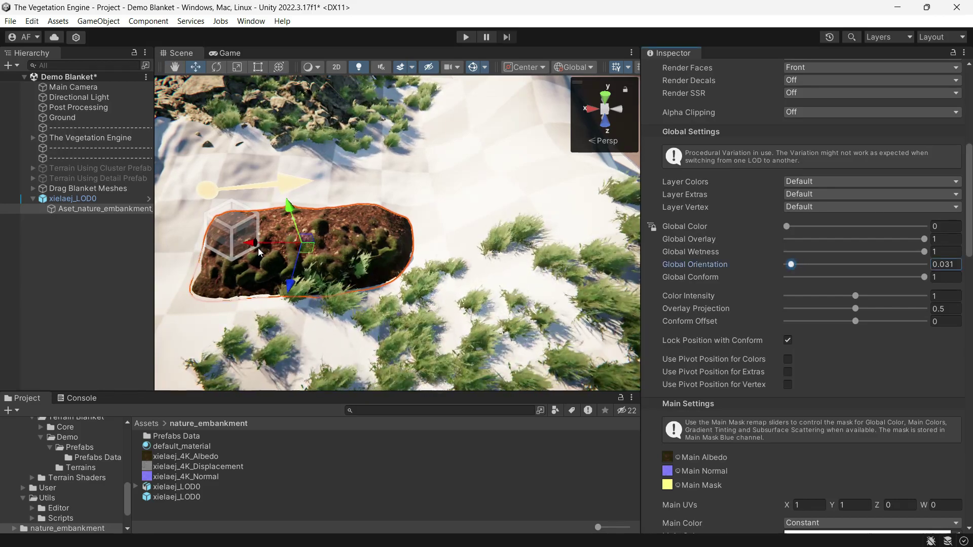
- Drop Global Orientation to about 0.024, slide the embankment along X, and adjust Global Overlay
{"action": "left_click_drag", "start_coordinate": [251, 244], "coordinate": [416, 245]}
{"action": "left_click_drag", "start_coordinate": [796, 266], "coordinate": [783, 273]}
{"action": "left_click_drag", "start_coordinate": [402, 248], "coordinate": [234, 275]}
{"action": "middle_click_drag", "start_coordinate": [233, 275], "coordinate": [404, 252]}
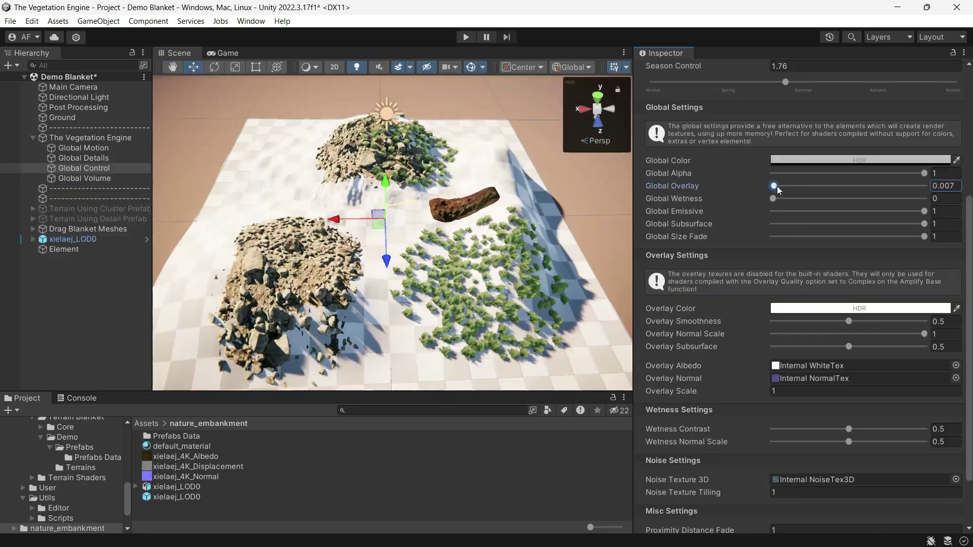
{"action": "left_click_drag", "start_coordinate": [776, 186], "coordinate": [899, 205]}
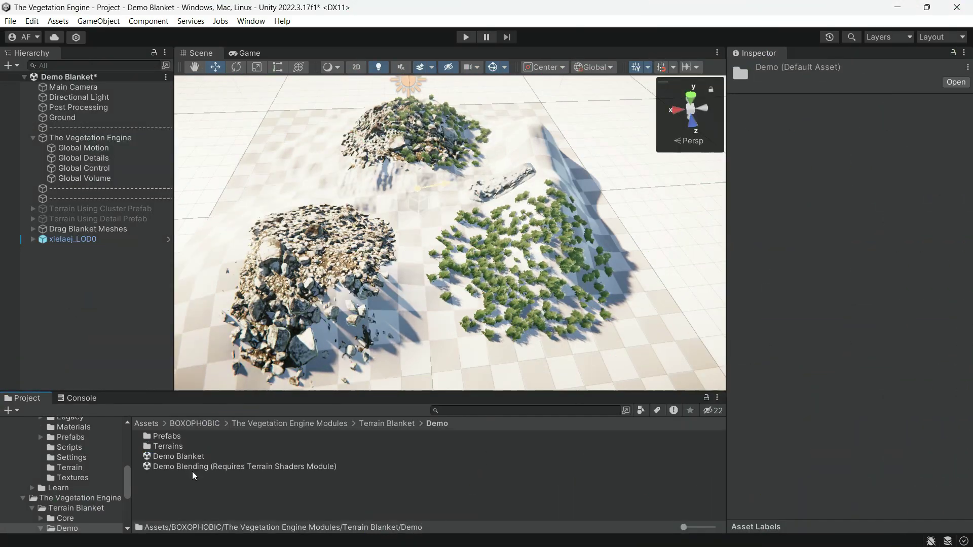
- Load the Demo Blending scene and move the granite Rock along X onto the terrain to watch it blend
{"action": "double_click", "coordinate": [180, 467]}
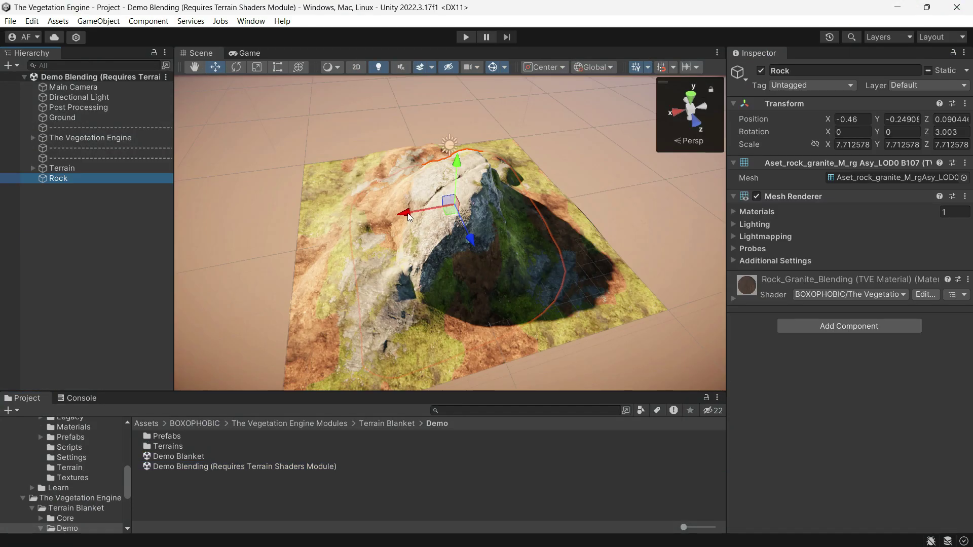
{"action": "left_click_drag", "start_coordinate": [410, 217], "coordinate": [415, 253]}
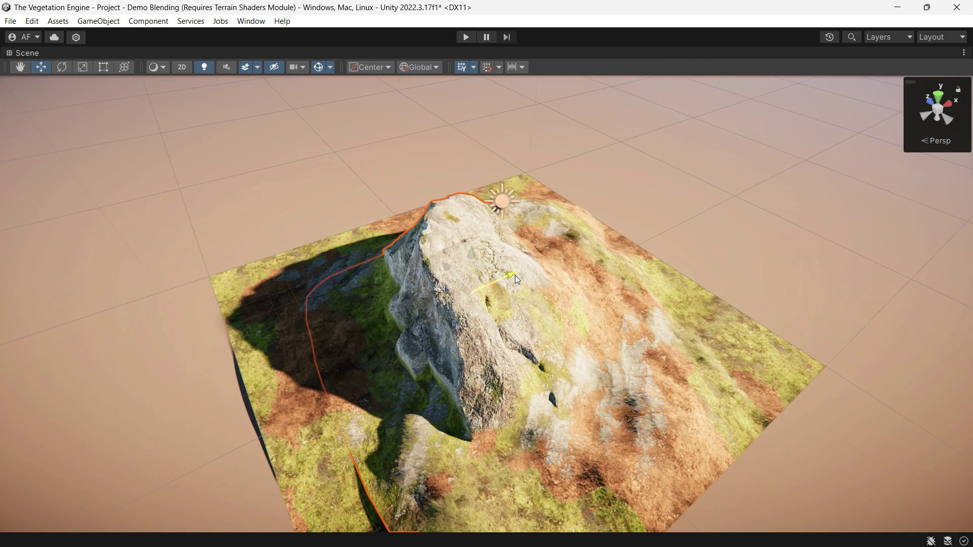
{"action": "mouse_move", "coordinate": [515, 275]}
{"action": "left_mouse_down"}
{"action": "mouse_move", "coordinate": [615, 248]}
{"action": "mouse_move", "coordinate": [457, 300]}
{"action": "mouse_move", "coordinate": [531, 281]}
{"action": "left_mouse_up"}
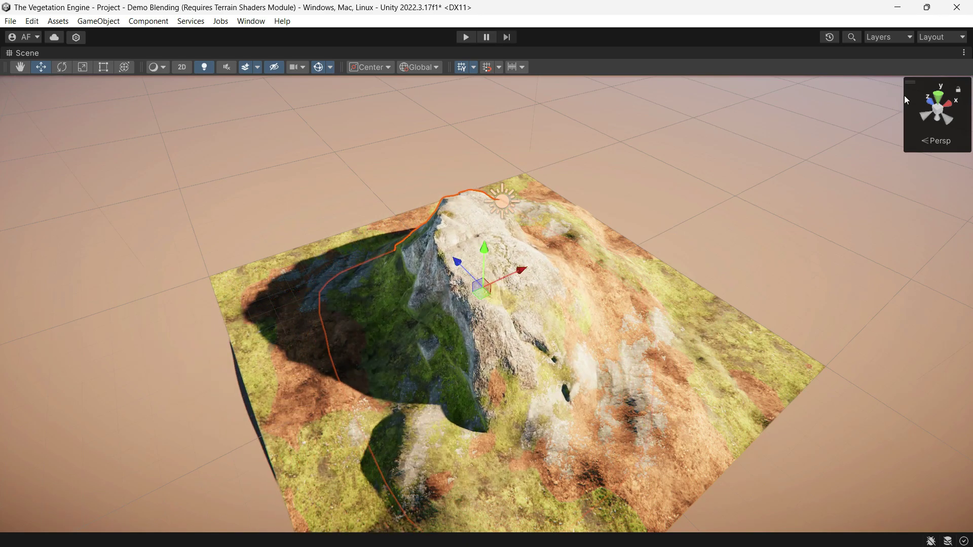